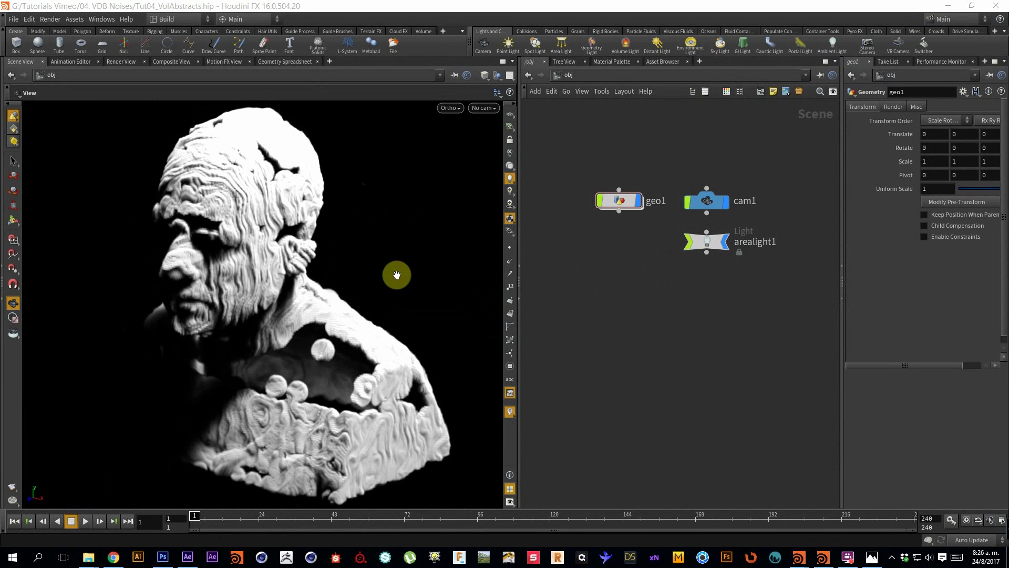
# Shift the geo1, cam1 and arealight1 nodes slightly in the scene network and select the area light
pyautogui.moveTo(611, 203)
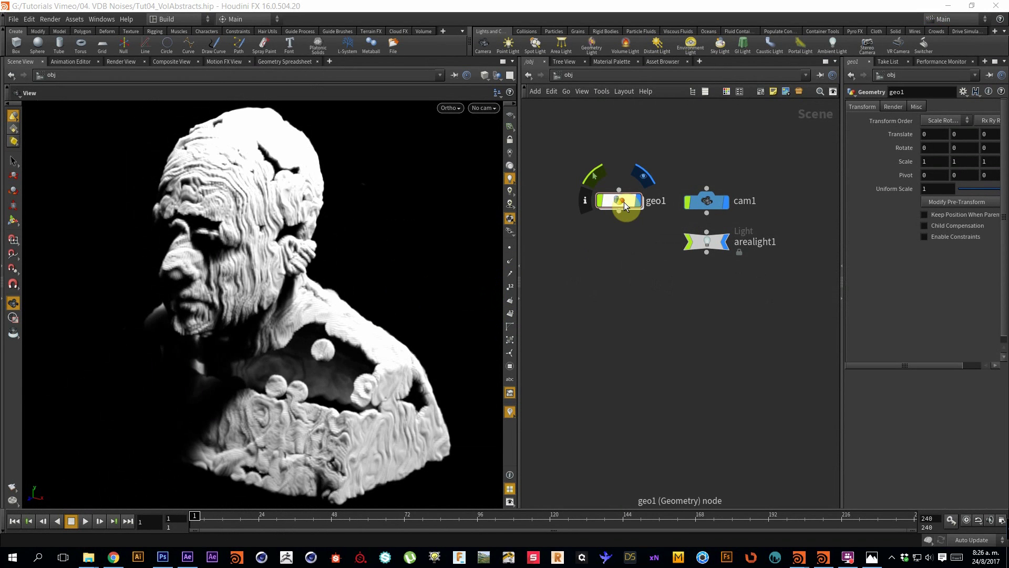
pyautogui.moveTo(623, 203); pyautogui.dragTo(610, 204)
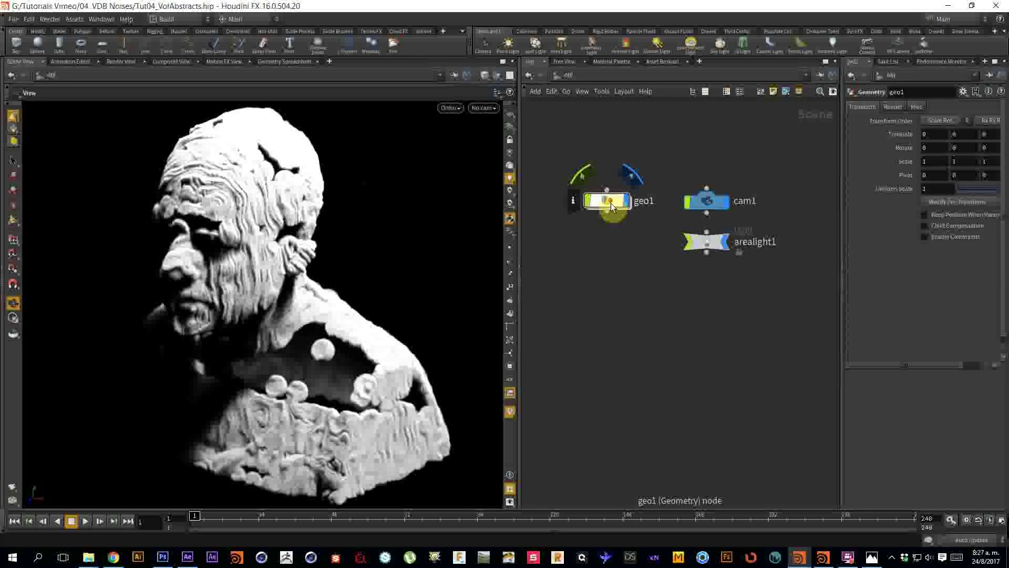
pyautogui.moveTo(609, 204); pyautogui.dragTo(630, 204)
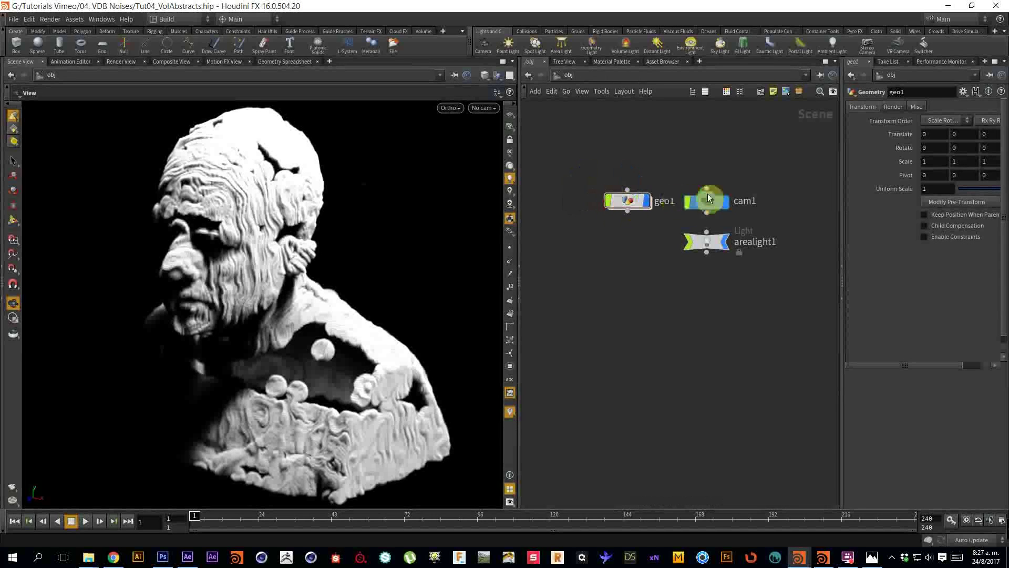
pyautogui.moveTo(707, 194); pyautogui.dragTo(723, 199)
pyautogui.moveTo(706, 241)
pyautogui.moveTo(705, 238); pyautogui.dragTo(721, 237)
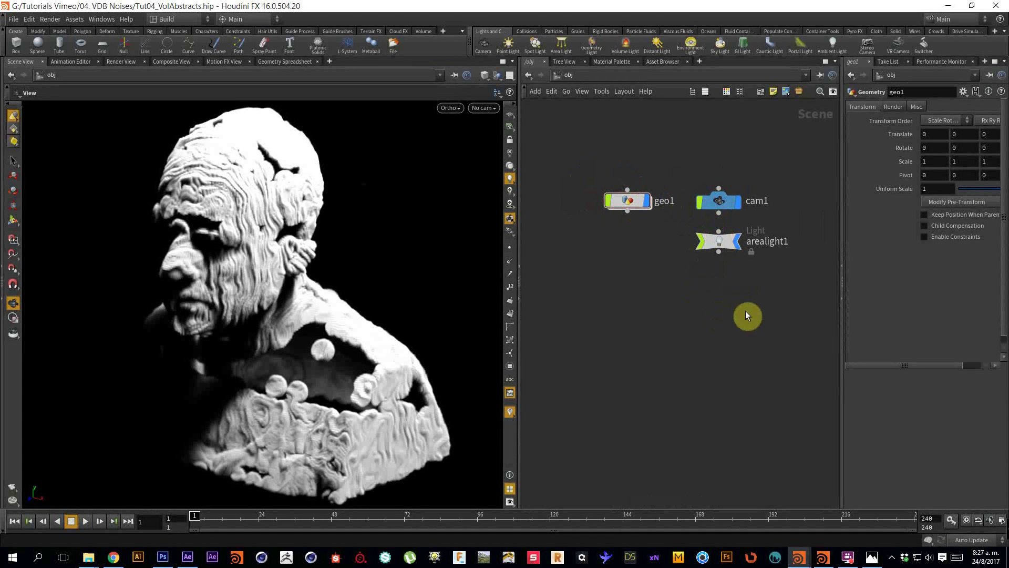
pyautogui.moveTo(610, 202)
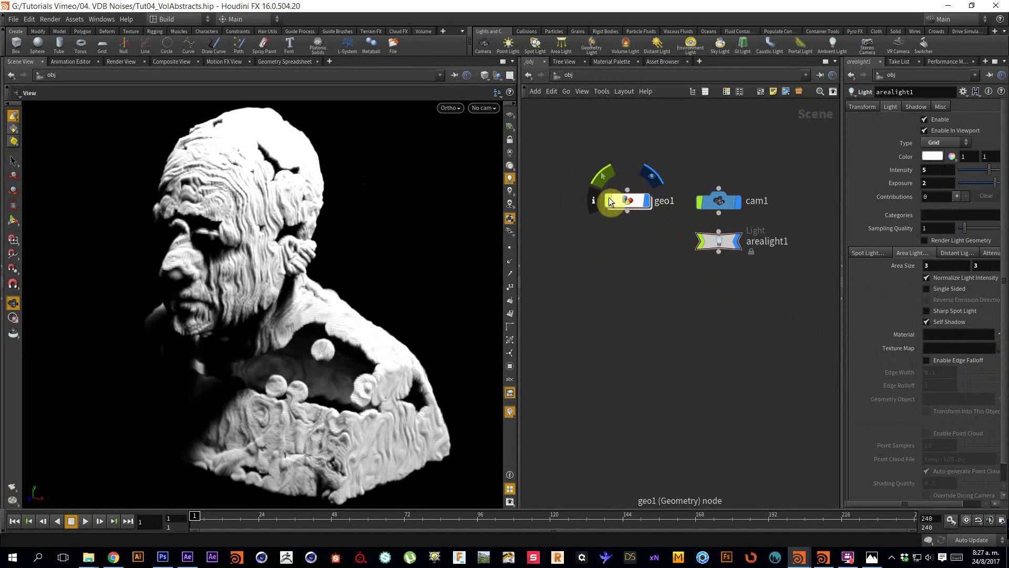
# Examine the carved volume bust in the viewport from several angles
pyautogui.moveTo(298, 196)
pyautogui.mouseDown()
pyautogui.moveTo(309, 188)
pyautogui.moveTo(248, 190)
pyautogui.moveTo(349, 216)
pyautogui.moveTo(367, 289)
pyautogui.mouseUp()
pyautogui.moveTo(314, 270); pyautogui.dragTo(420, 288, button='right')
pyautogui.moveTo(416, 288); pyautogui.dragTo(379, 289, button='middle')
pyautogui.moveTo(394, 295); pyautogui.dragTo(342, 314)
pyautogui.moveTo(342, 313); pyautogui.dragTo(357, 233, button='middle')
pyautogui.moveTo(356, 233)
pyautogui.mouseDown()
pyautogui.moveTo(349, 275)
pyautogui.moveTo(295, 289)
pyautogui.moveTo(226, 259)
pyautogui.moveTo(333, 256)
pyautogui.moveTo(385, 266)
pyautogui.moveTo(381, 225)
pyautogui.moveTo(397, 286)
pyautogui.moveTo(360, 328)
pyautogui.moveTo(363, 295)
pyautogui.moveTo(421, 282)
pyautogui.mouseUp()
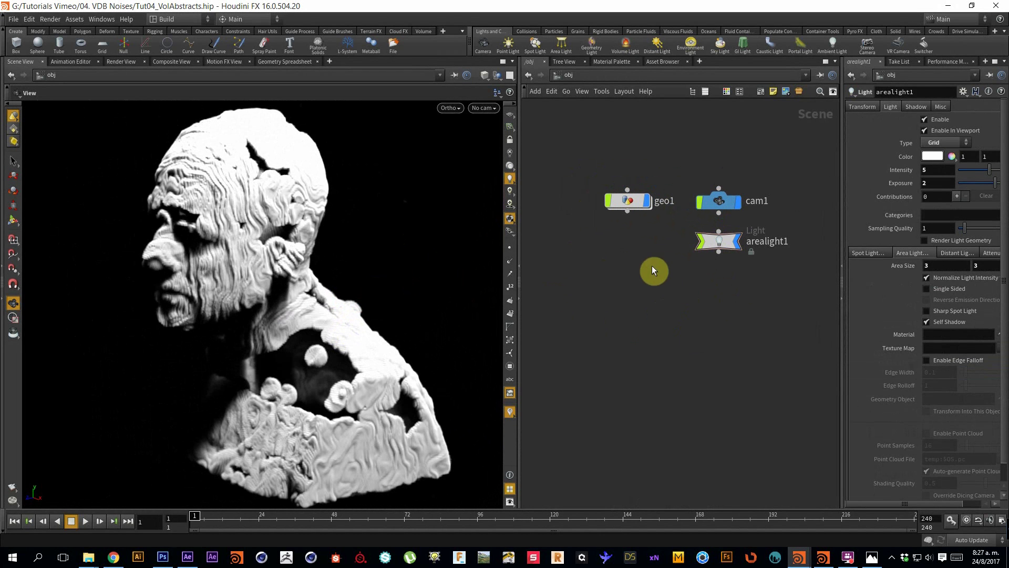
pyautogui.moveTo(367, 277); pyautogui.dragTo(353, 250)
pyautogui.moveTo(751, 302); pyautogui.dragTo(724, 303, button='middle')
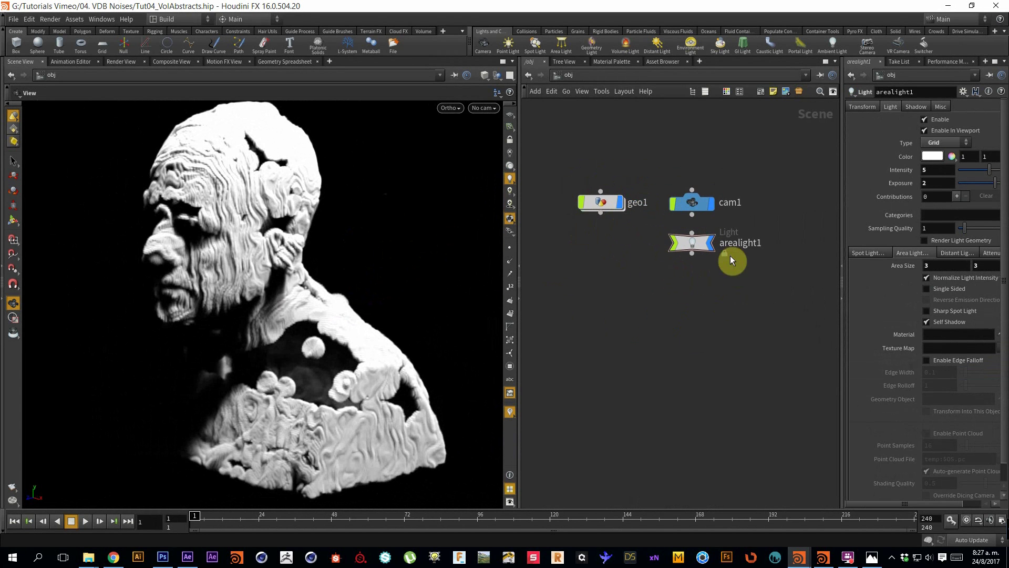
# Enter the geo1 object's network and display the filemerge1 node
pyautogui.moveTo(605, 198)
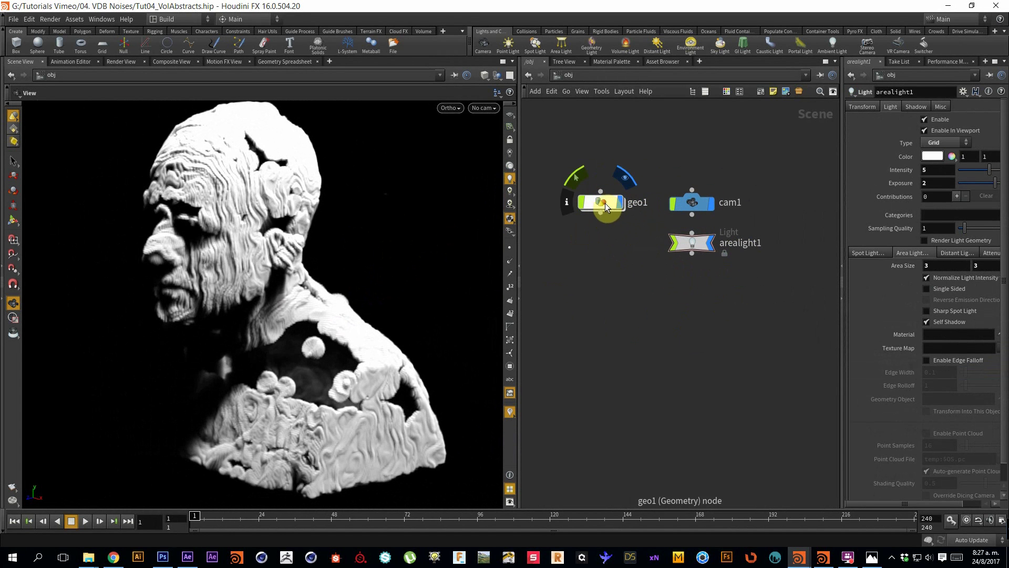
pyautogui.doubleClick(603, 203)
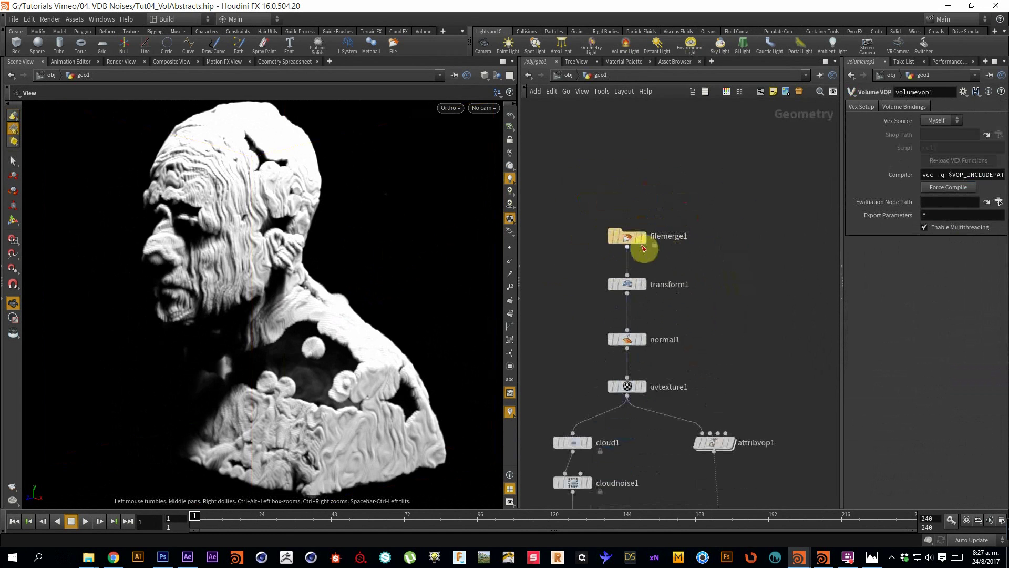
pyautogui.click(643, 242)
# Set the viewport shading to Flat Wire Shaded to view the imported bust mesh
pyautogui.click(494, 109)
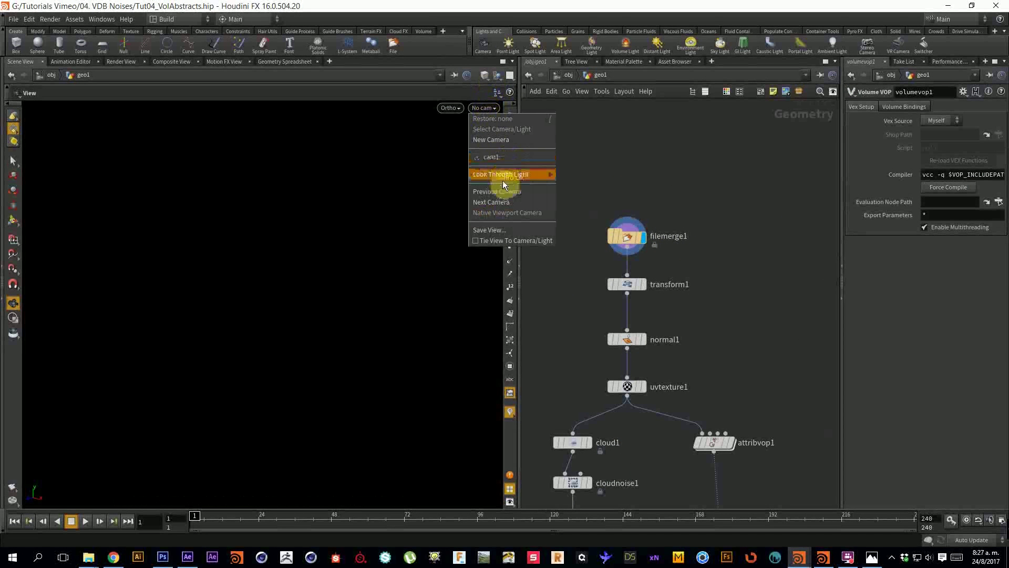
pyautogui.click(487, 76)
pyautogui.click(487, 77)
pyautogui.click(506, 152)
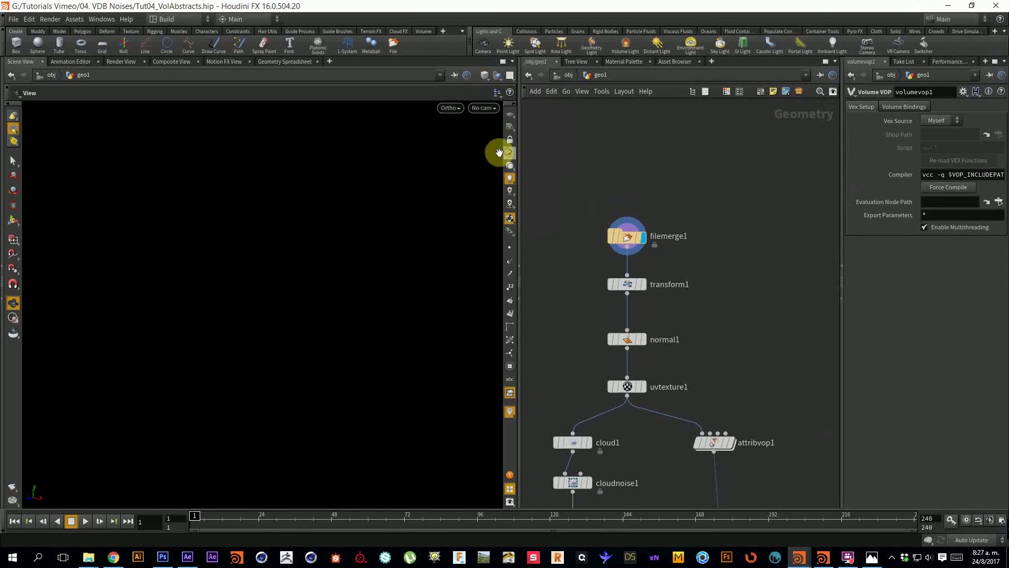
pyautogui.click(485, 75)
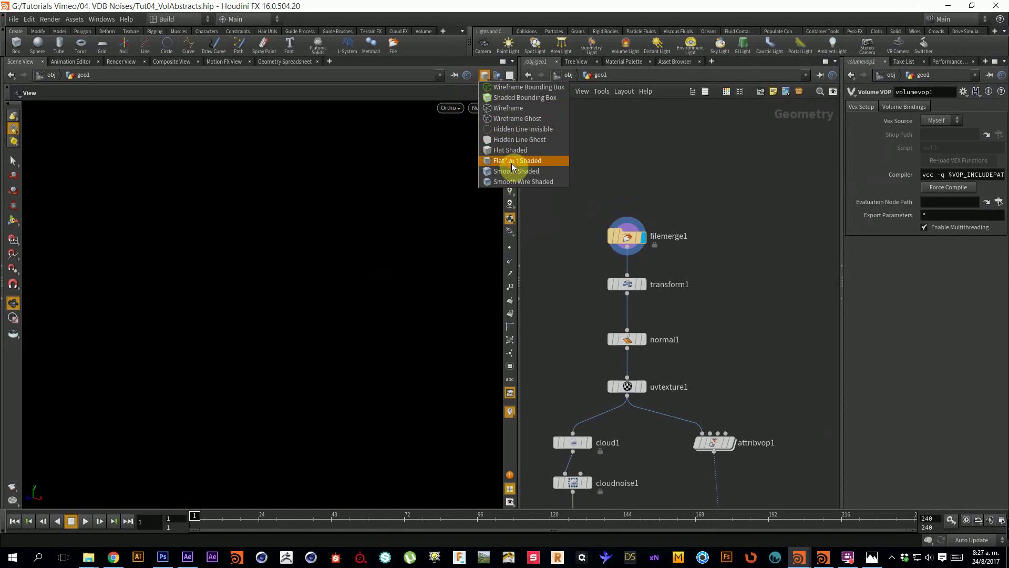
pyautogui.click(512, 163)
pyautogui.moveTo(332, 333); pyautogui.dragTo(344, 231, button='middle')
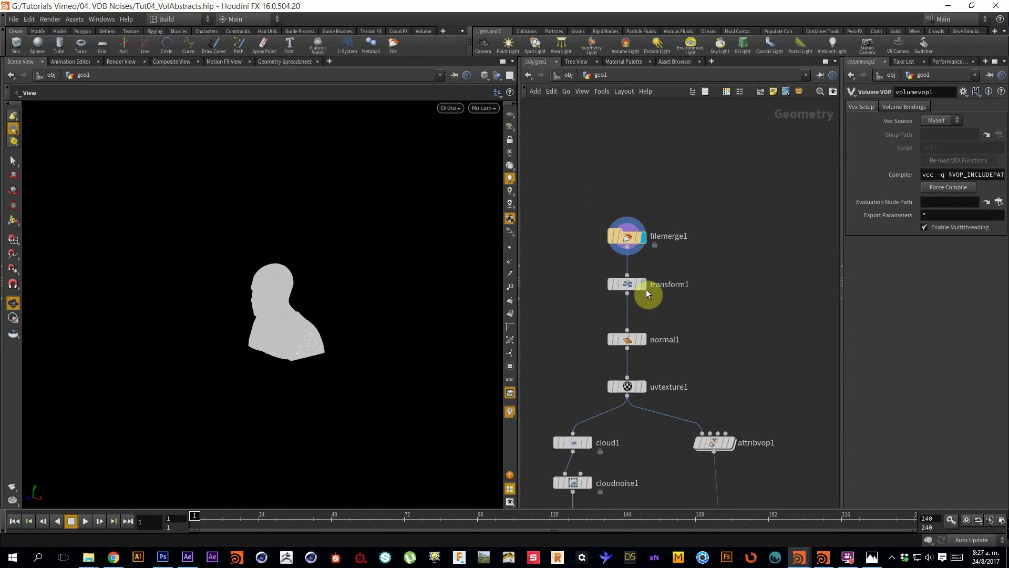
# Display the transform1, normal1 and uvtexture1 nodes one after another to review each stage of the mesh
pyautogui.click(645, 288)
pyautogui.moveTo(351, 265); pyautogui.dragTo(274, 259)
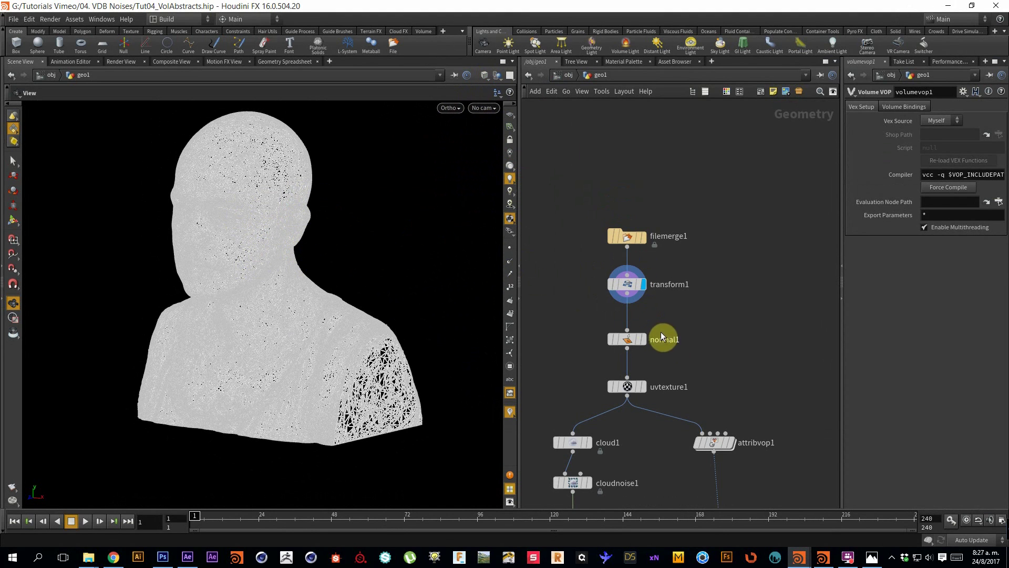
pyautogui.moveTo(714, 350); pyautogui.dragTo(691, 319, button='middle')
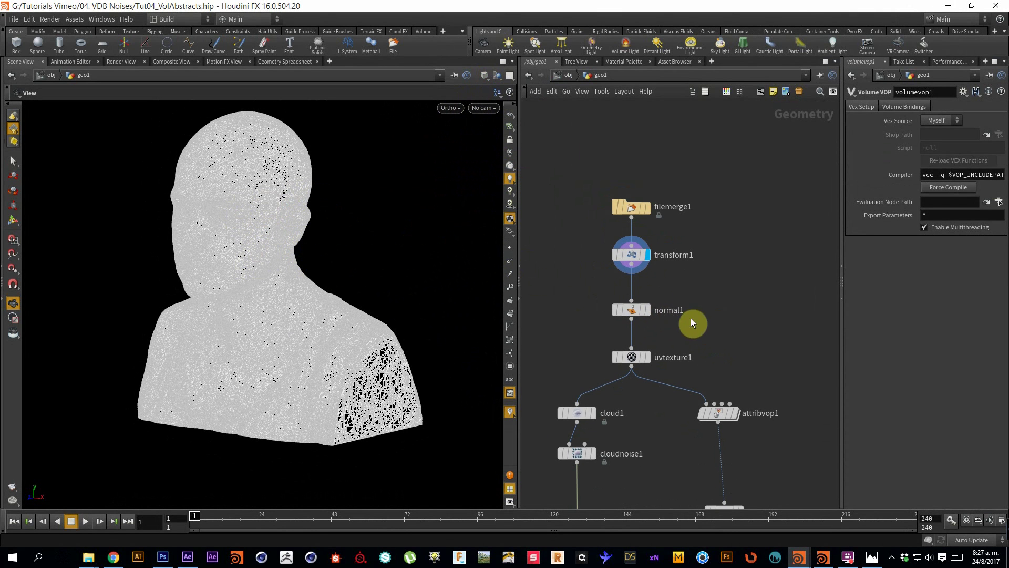
pyautogui.click(652, 311)
pyautogui.moveTo(758, 336); pyautogui.dragTo(748, 222, button='middle')
pyautogui.click(637, 249)
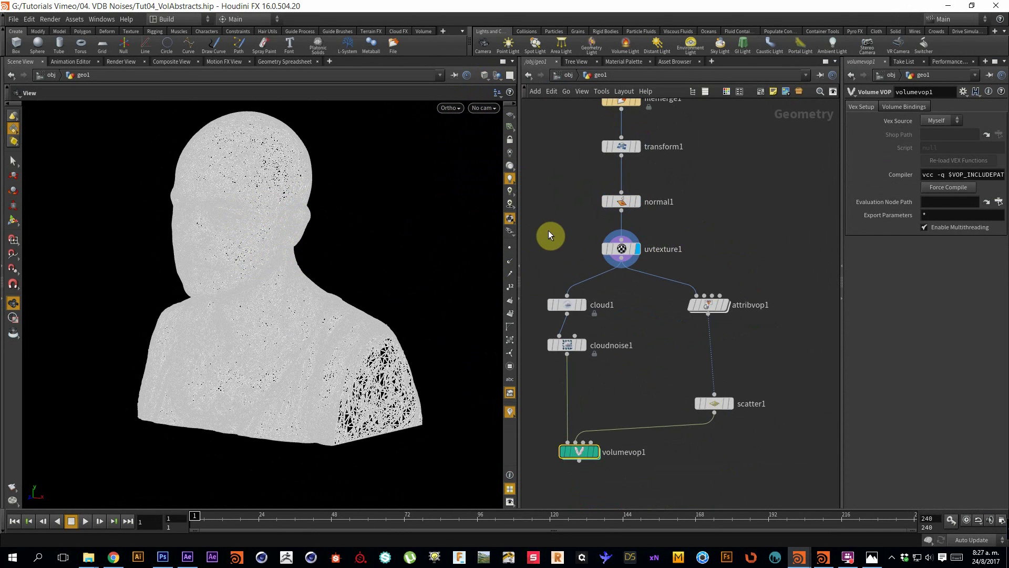
# Select the uvtexture1 node and widen the parameter area to inspect its projection settings
pyautogui.moveTo(679, 263); pyautogui.dragTo(681, 264)
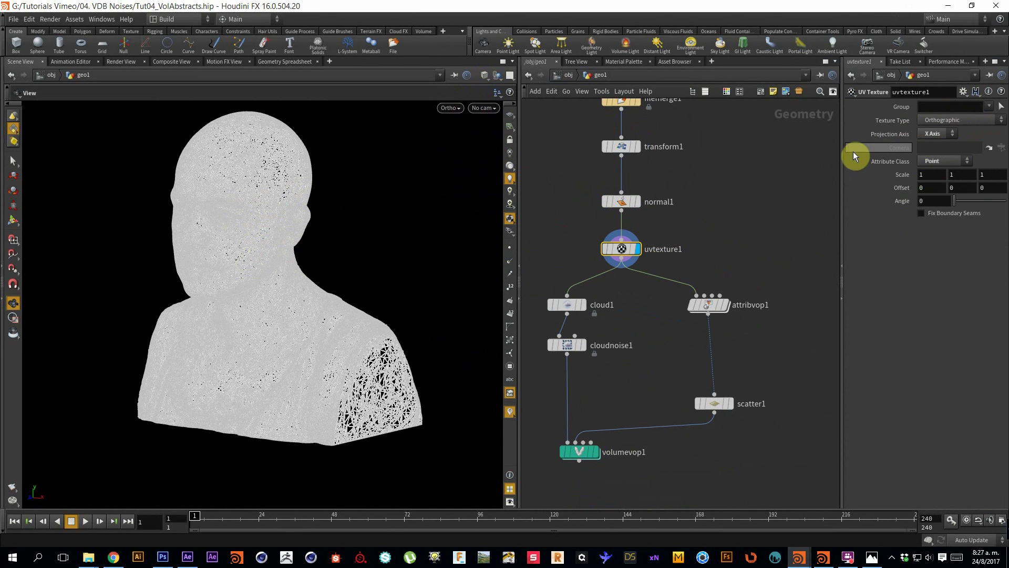
pyautogui.moveTo(841, 167); pyautogui.dragTo(815, 162)
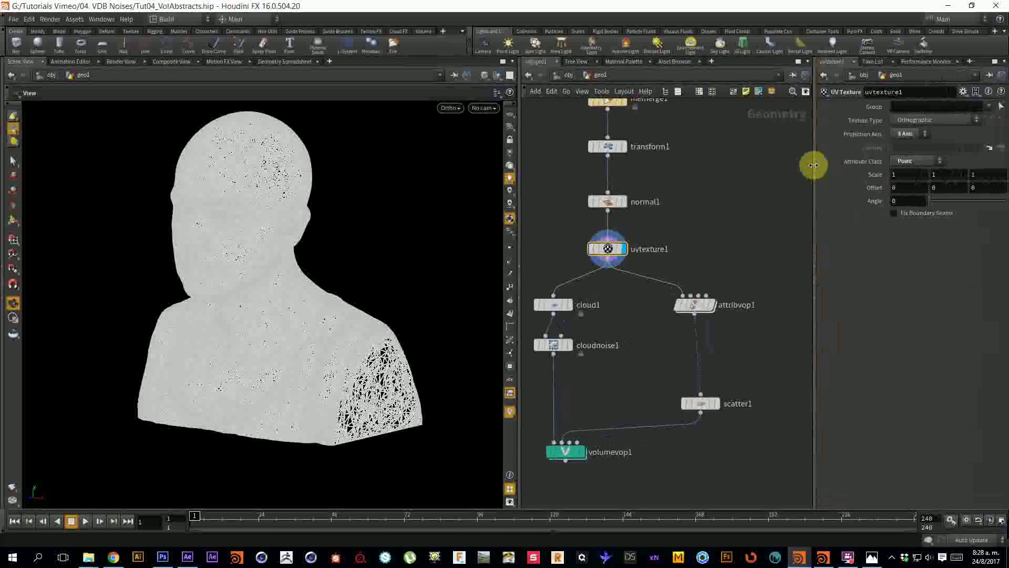
pyautogui.moveTo(765, 236); pyautogui.dragTo(750, 192, button='middle')
pyautogui.moveTo(745, 252); pyautogui.dragTo(761, 224, button='middle')
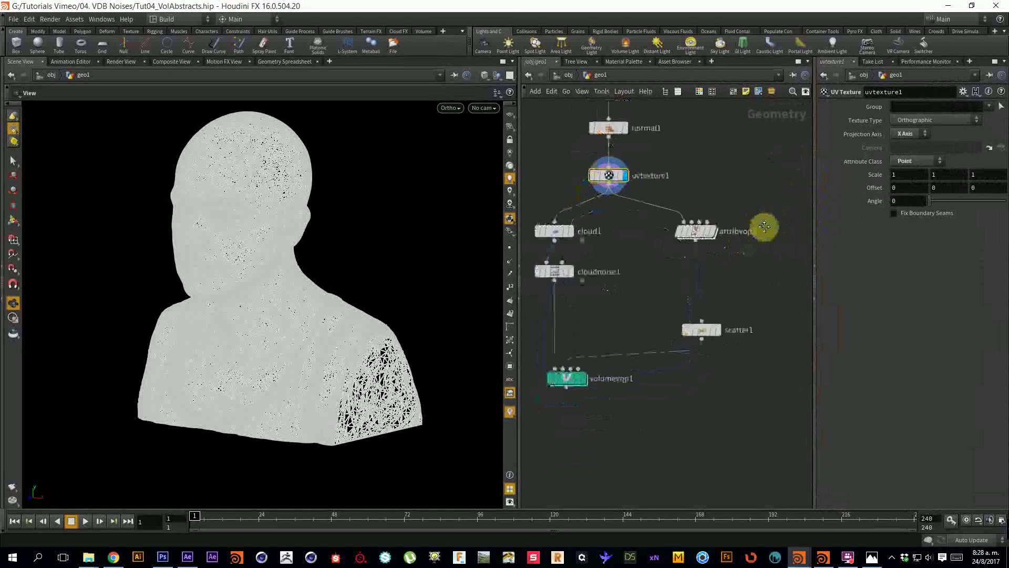
# Display the attribvop1 node and set the viewport shading to Flat Shaded
pyautogui.click(699, 232)
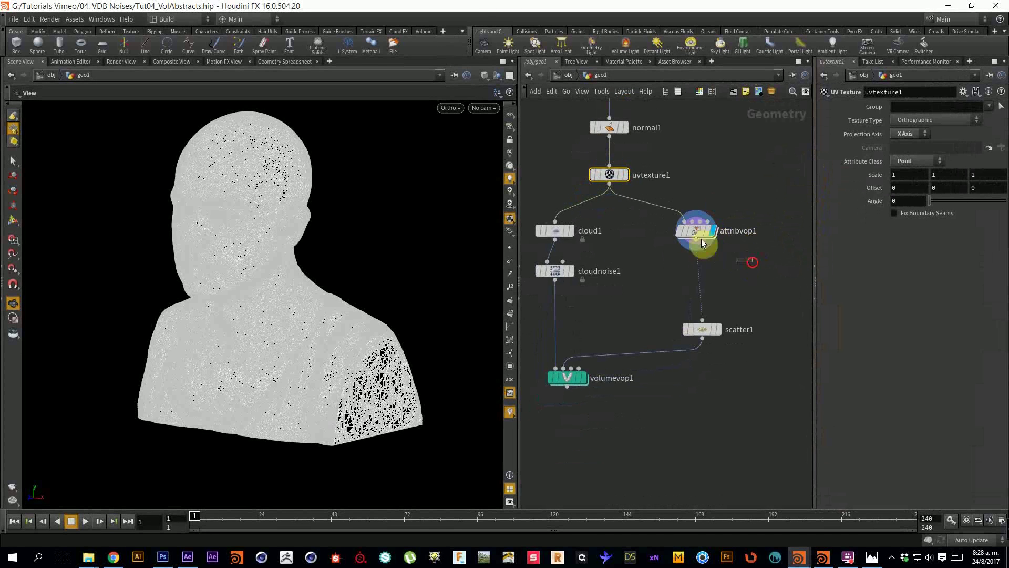
pyautogui.click(482, 76)
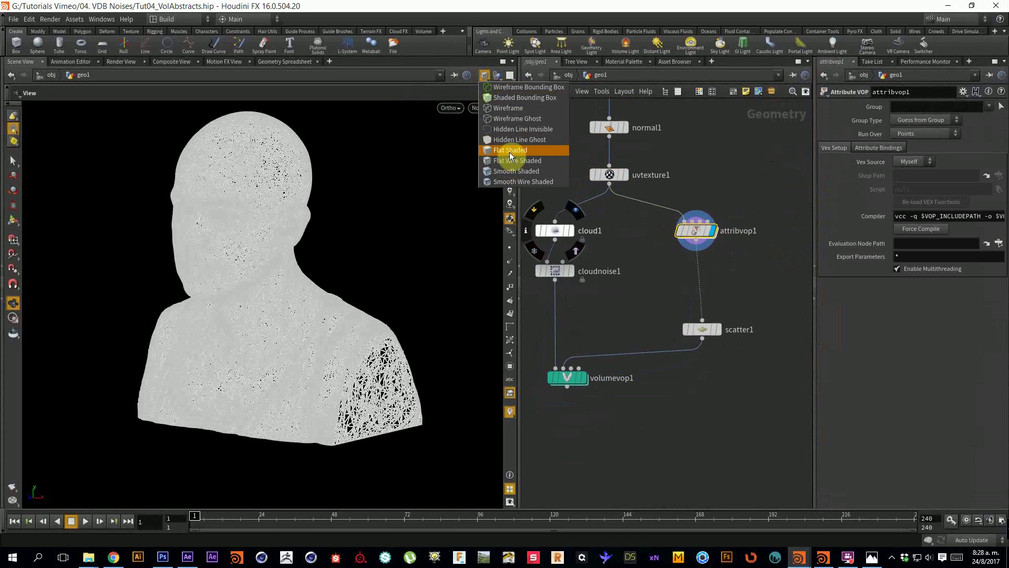
pyautogui.click(510, 153)
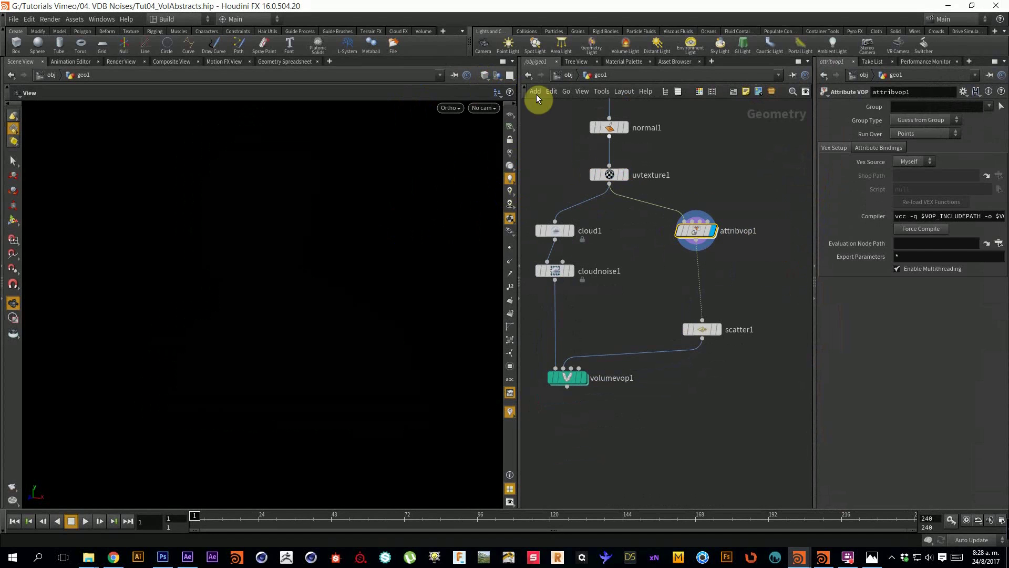
pyautogui.click(483, 77)
pyautogui.click(504, 152)
# Display the scatter1 node to view the points scattered over the bust
pyautogui.hotkey('space', 'h')
pyautogui.moveTo(394, 200); pyautogui.dragTo(341, 315, button='middle')
pyautogui.moveTo(342, 286); pyautogui.dragTo(285, 270, button='right')
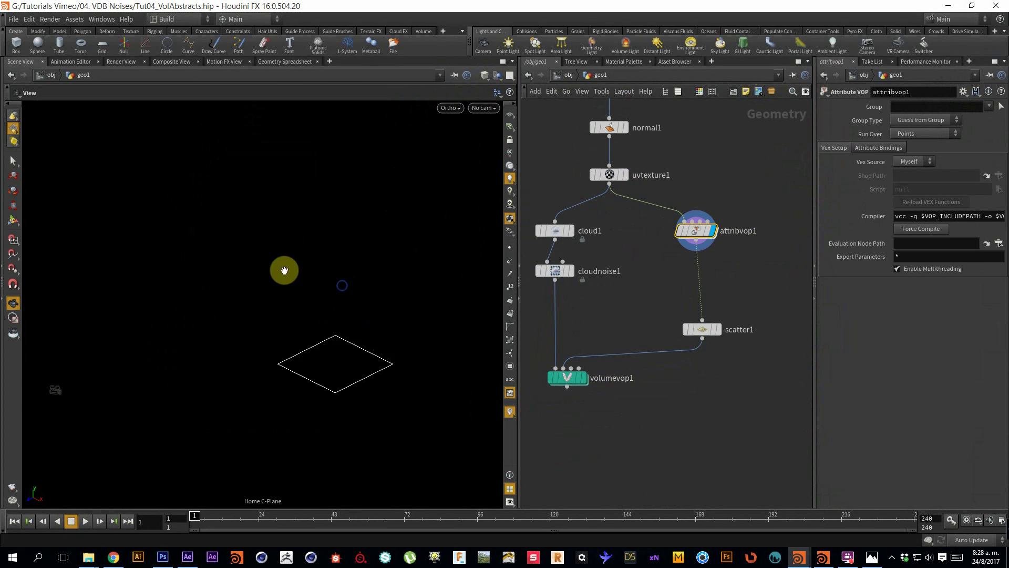
pyautogui.moveTo(296, 273); pyautogui.dragTo(265, 339, button='middle')
pyautogui.click(718, 329)
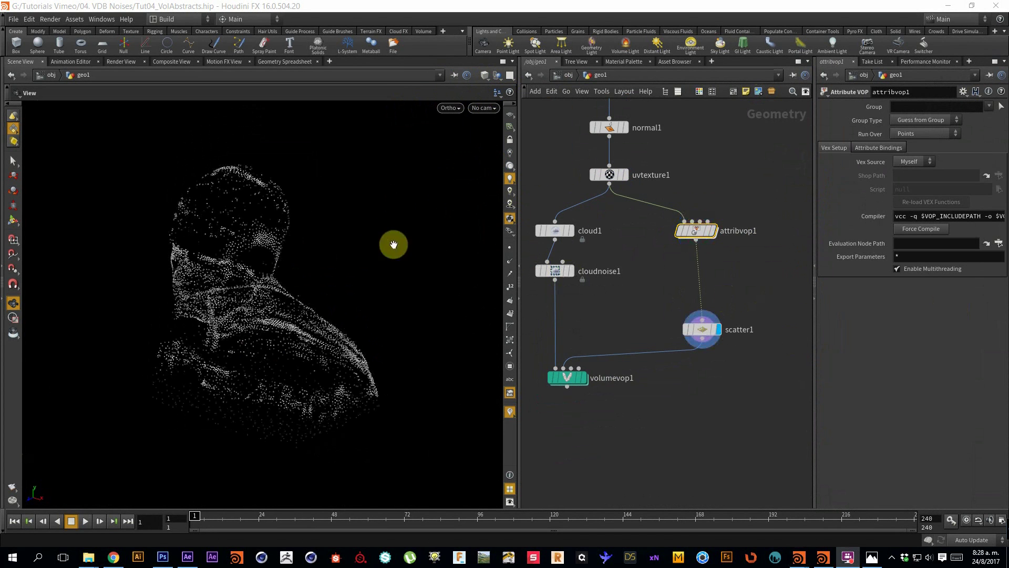
# Open the attribvop1 node's internal network and inspect the uvcoords1 node, giving the network area more width
pyautogui.doubleClick(697, 232)
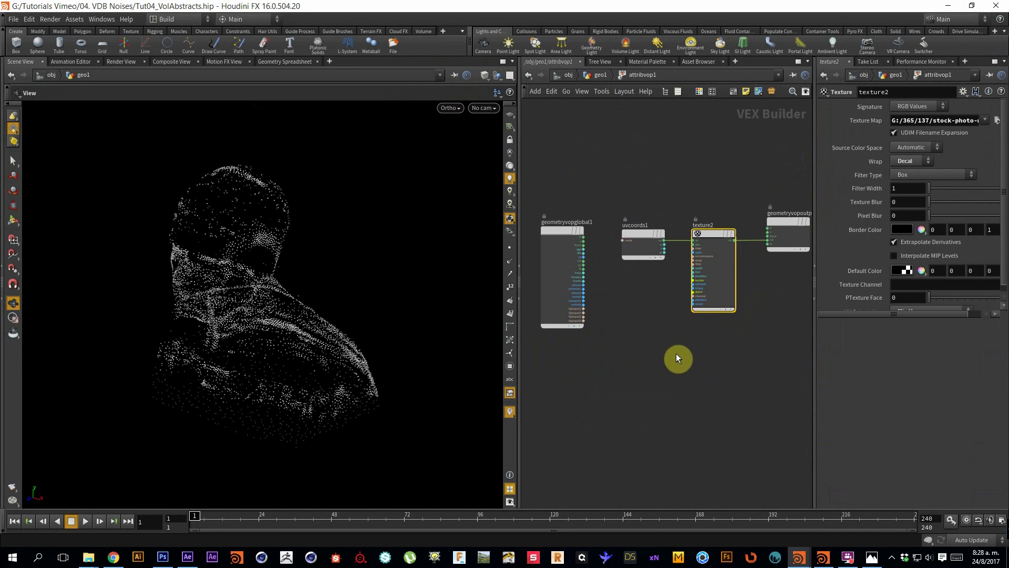
pyautogui.click(645, 250)
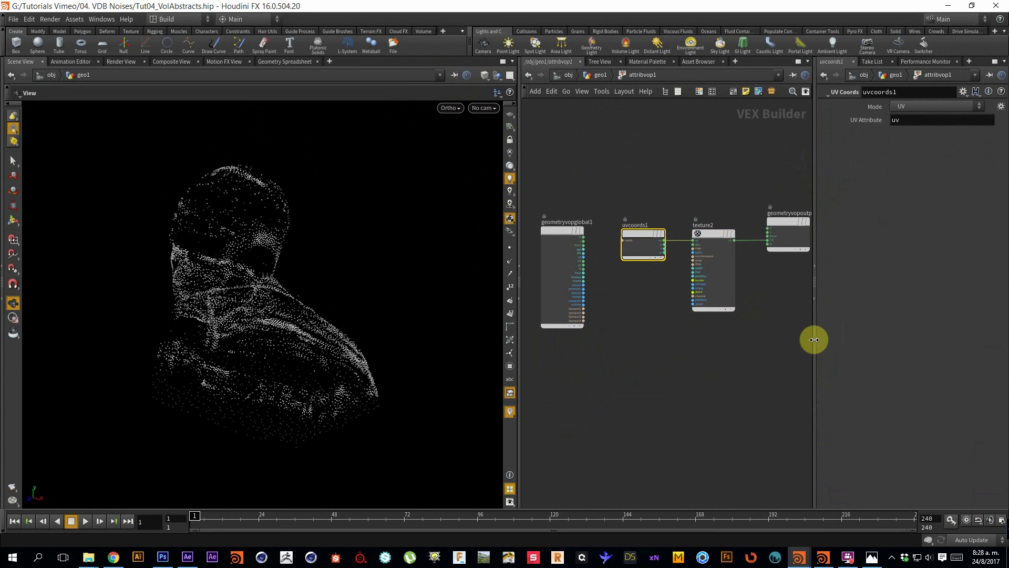
pyautogui.moveTo(814, 339); pyautogui.dragTo(841, 339)
# Select the texture2 node and enlarge the network area to inspect its texture map and its connection to the geometry output
pyautogui.moveTo(693, 347); pyautogui.dragTo(690, 174)
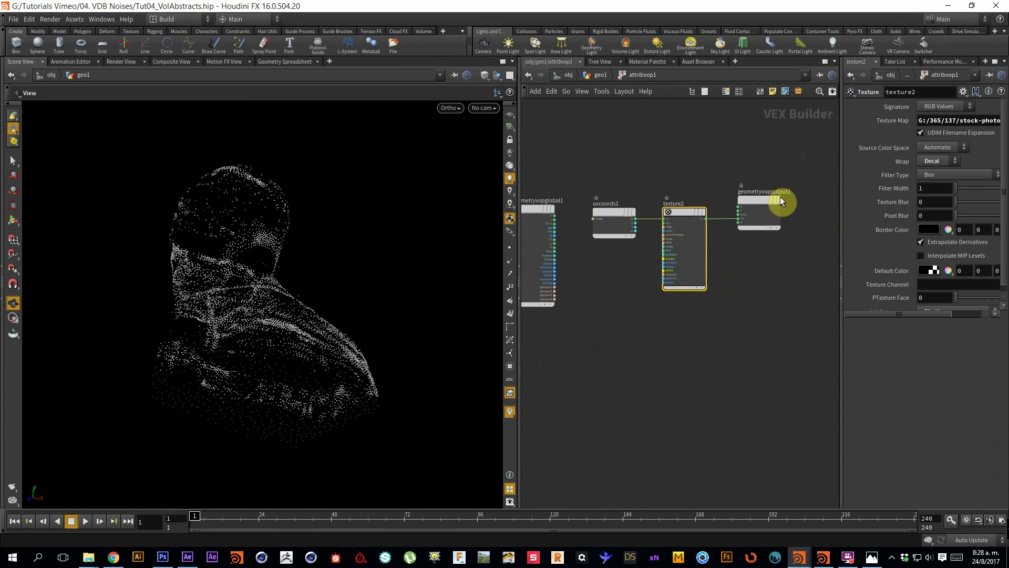
pyautogui.moveTo(713, 300); pyautogui.dragTo(704, 298, button='middle')
pyautogui.scroll(3, 738, 252)
pyautogui.moveTo(743, 223); pyautogui.dragTo(707, 276, button='middle')
pyautogui.moveTo(519, 329); pyautogui.dragTo(410, 326)
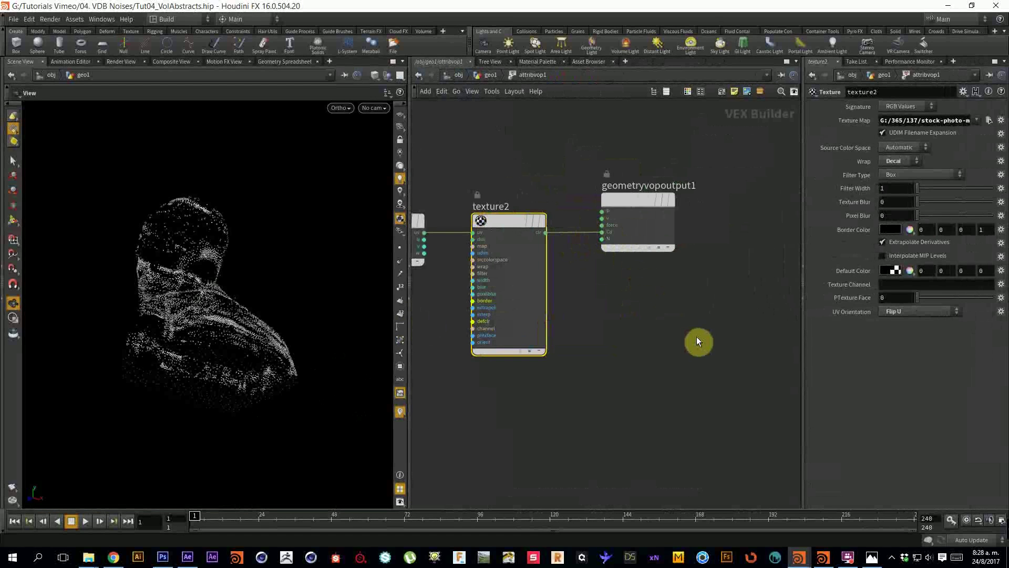
# Return to the geo1 network and display the cloud1 node to examine its volume version of the bust
pyautogui.press('u')
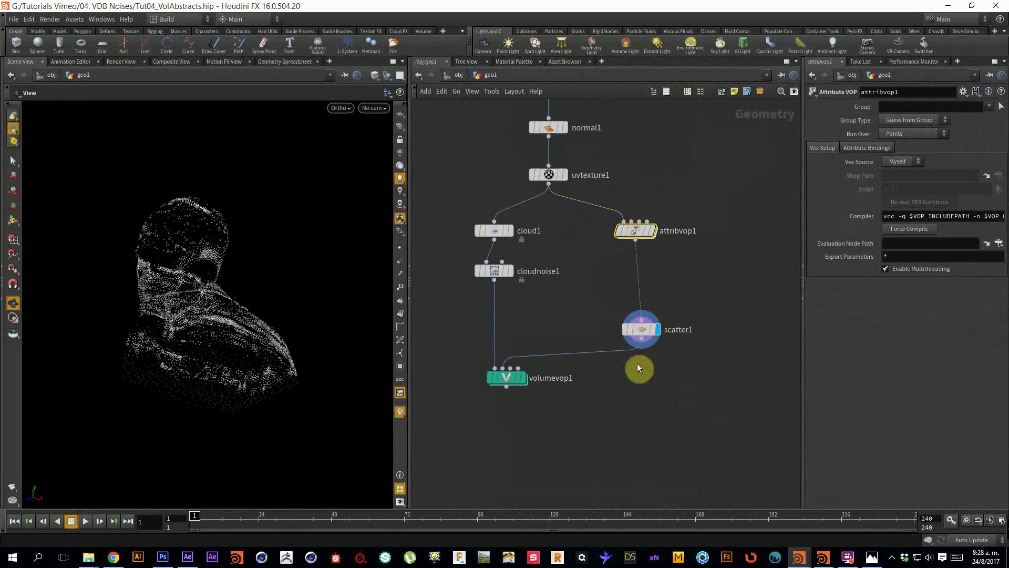
pyautogui.click(629, 351)
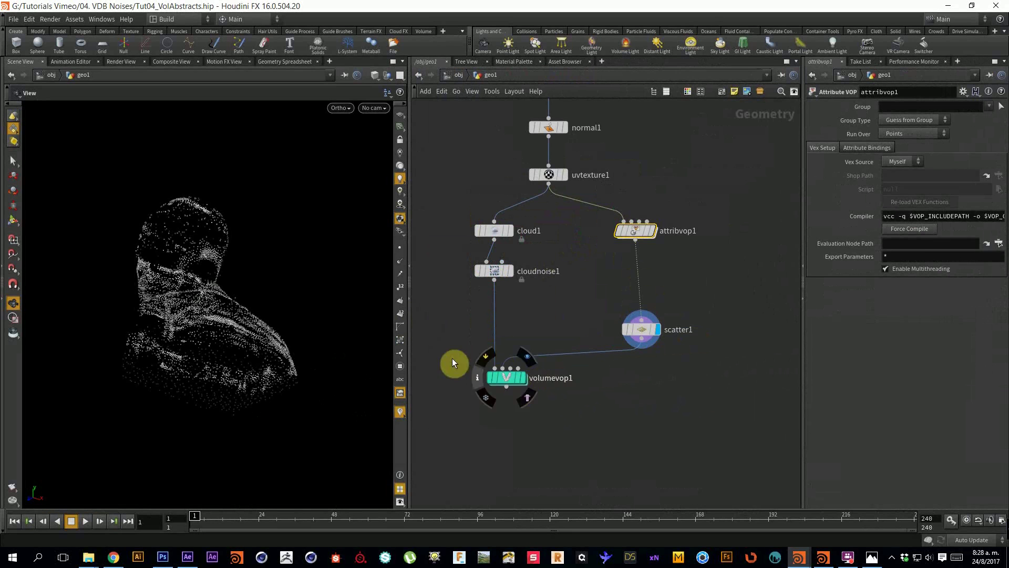
pyautogui.moveTo(525, 390)
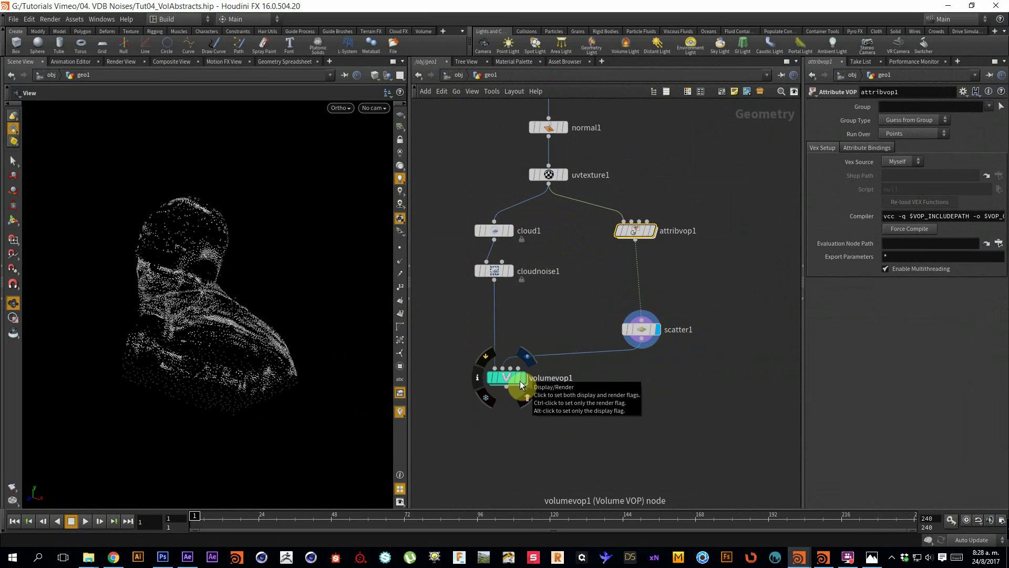
pyautogui.moveTo(667, 405); pyautogui.dragTo(695, 433, button='middle')
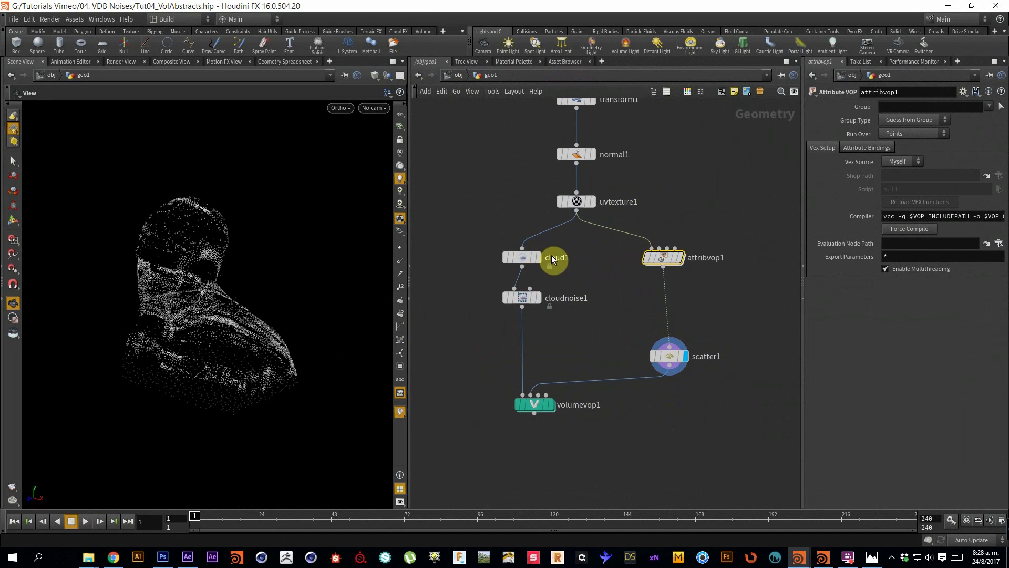
pyautogui.moveTo(544, 260)
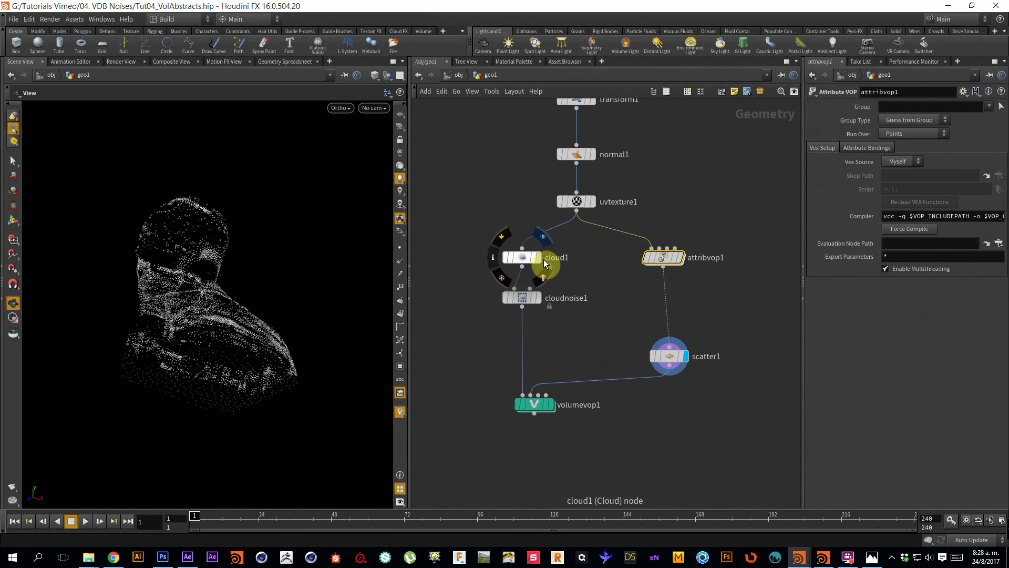
pyautogui.click(541, 257)
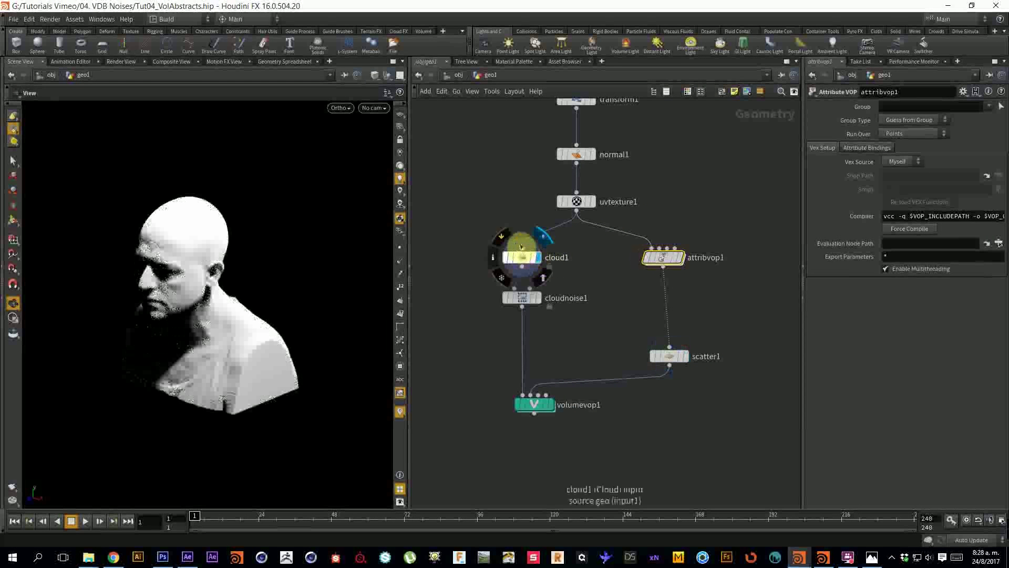
pyautogui.moveTo(272, 309); pyautogui.dragTo(290, 313, button='middle')
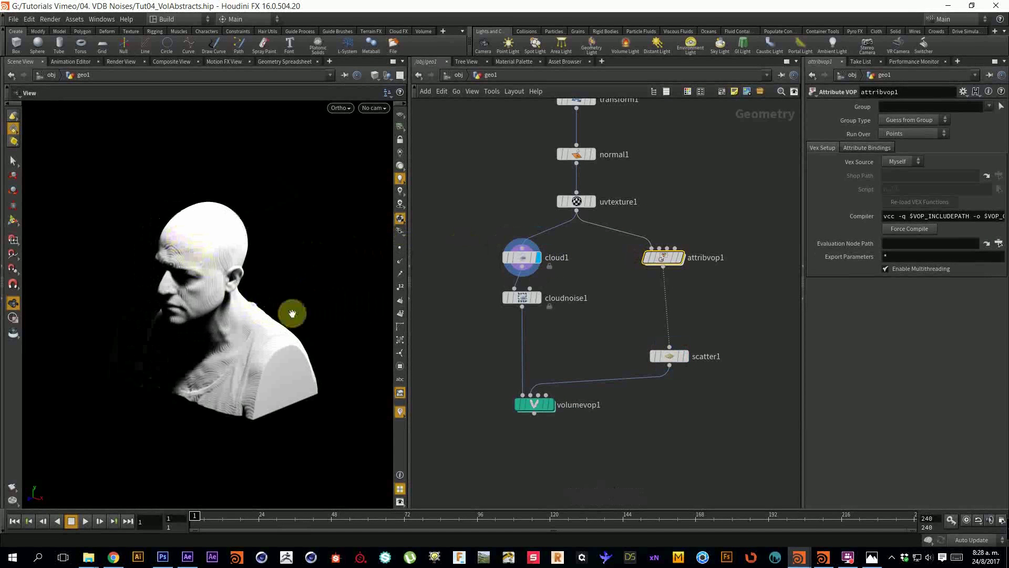
# Examine the cloud1 volume from several angles and review the node's volume, density and scatter shape parameters, widening the parameter area
pyautogui.moveTo(262, 278); pyautogui.dragTo(297, 272, button='right')
pyautogui.moveTo(297, 272); pyautogui.dragTo(262, 266, button='middle')
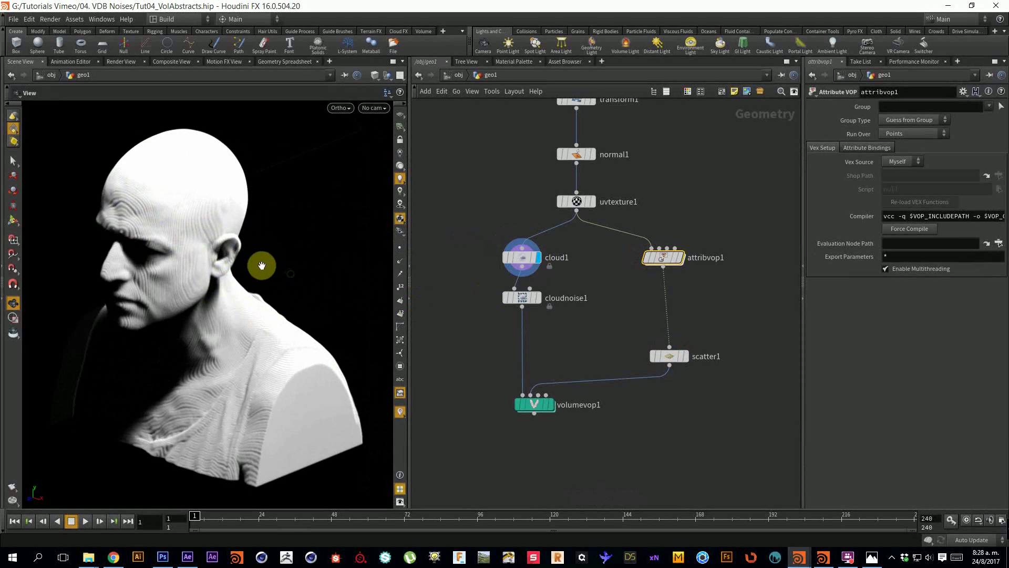
pyautogui.moveTo(221, 254); pyautogui.dragTo(220, 240)
pyautogui.moveTo(219, 240); pyautogui.dragTo(289, 270, button='middle')
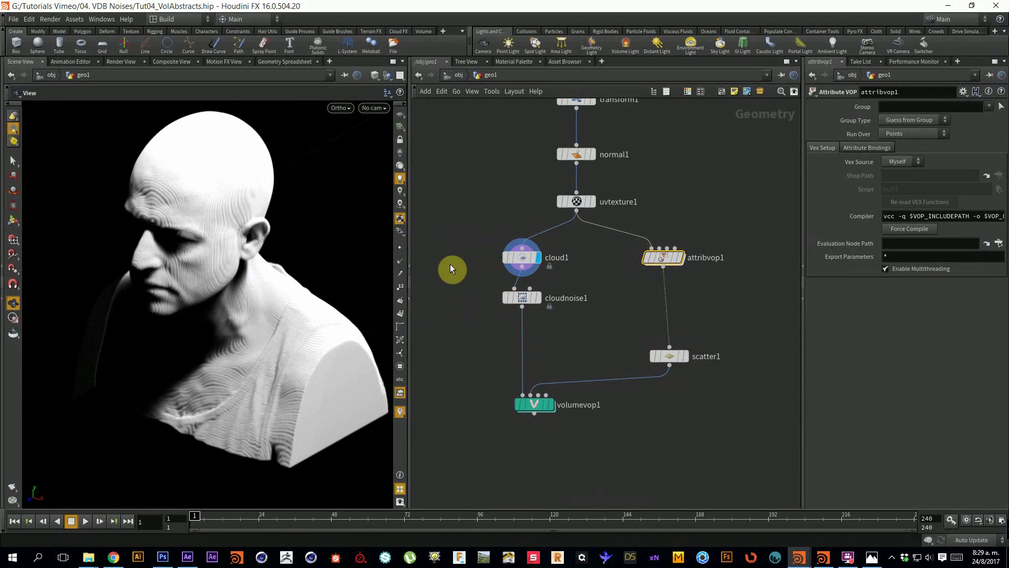
pyautogui.click(513, 256)
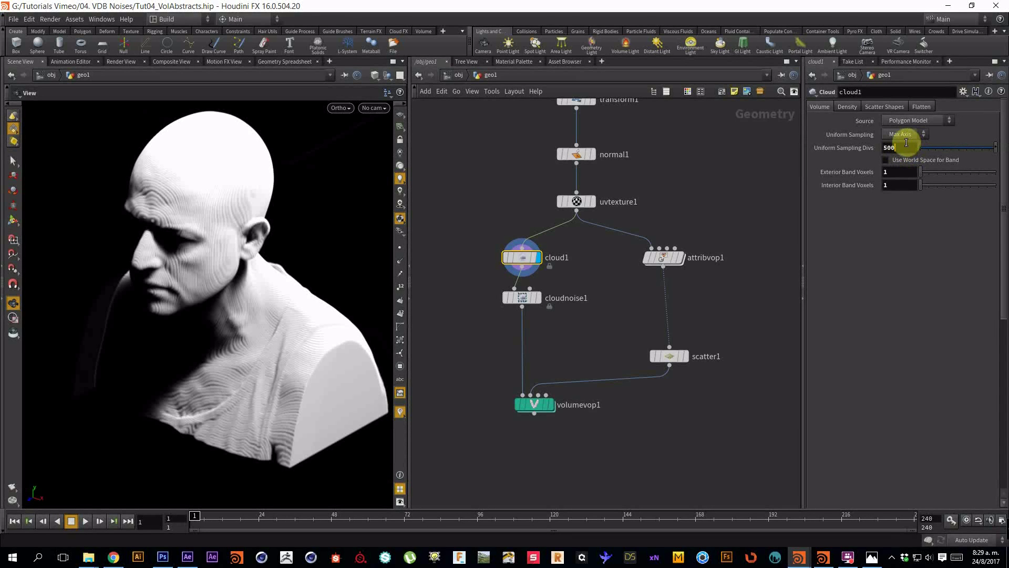
pyautogui.click(852, 106)
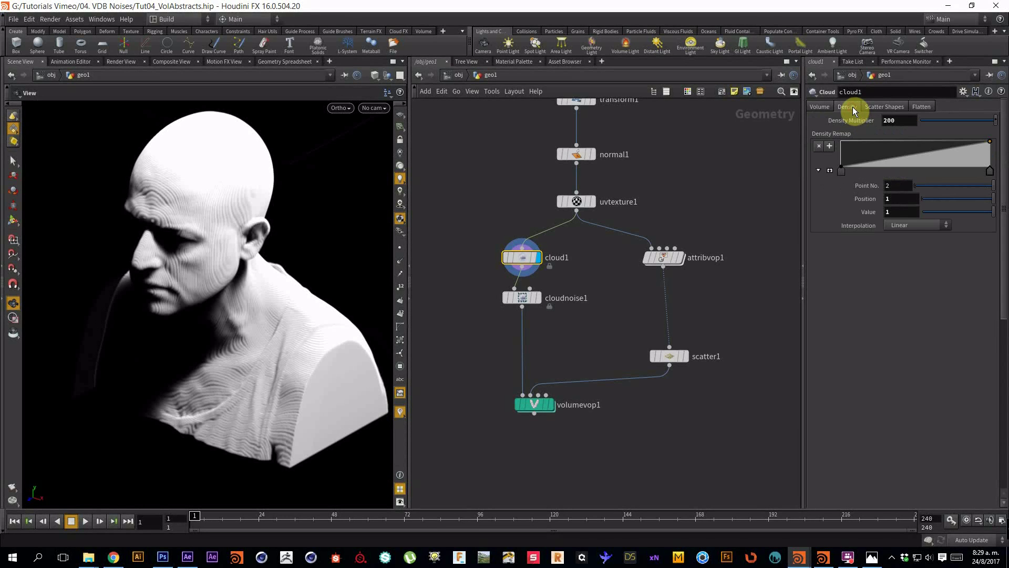
pyautogui.click(892, 108)
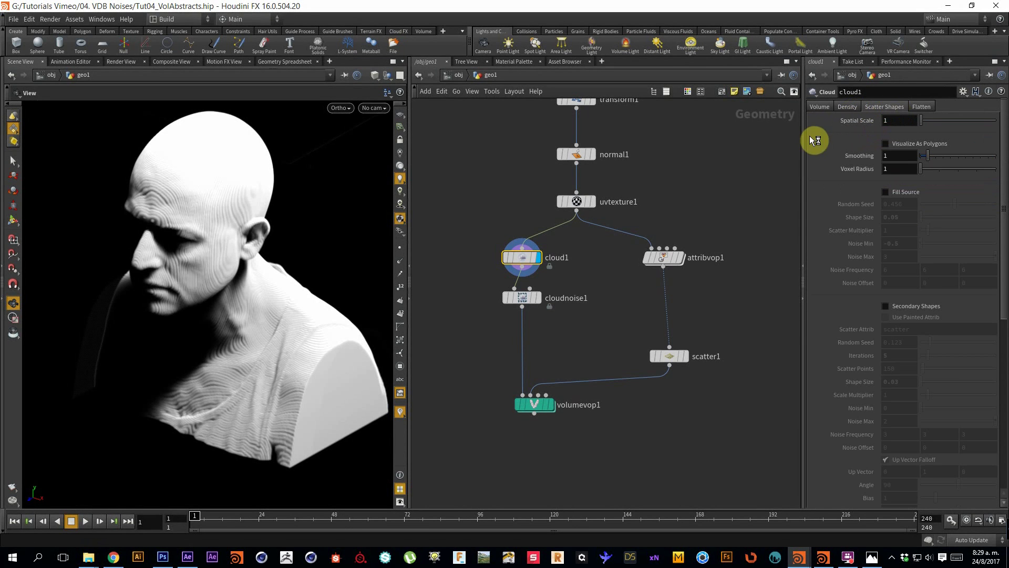
pyautogui.moveTo(802, 129); pyautogui.dragTo(779, 131)
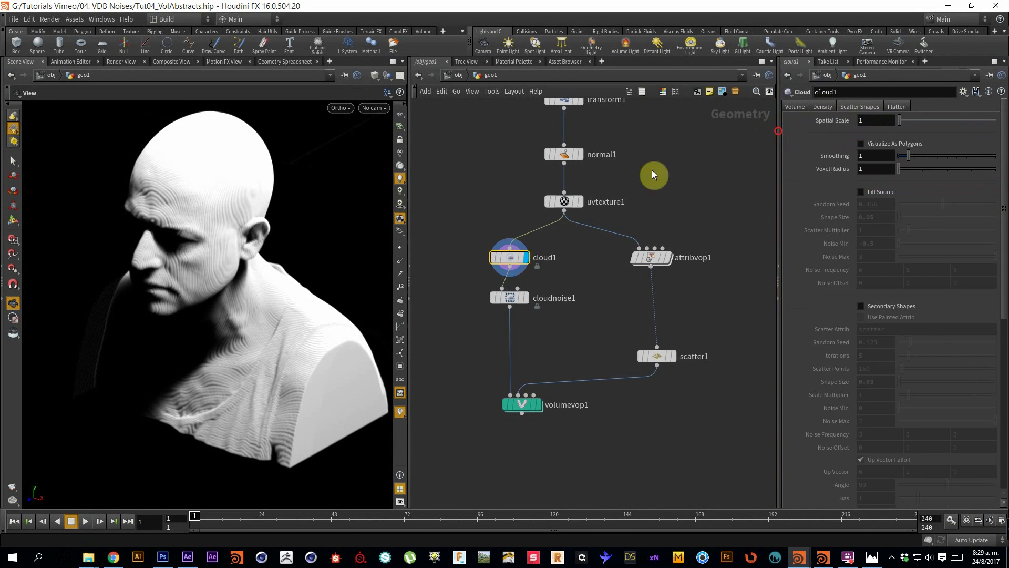
# Display the cloudnoise1 node and inspect the noise-displaced bust around to its back
pyautogui.click(529, 298)
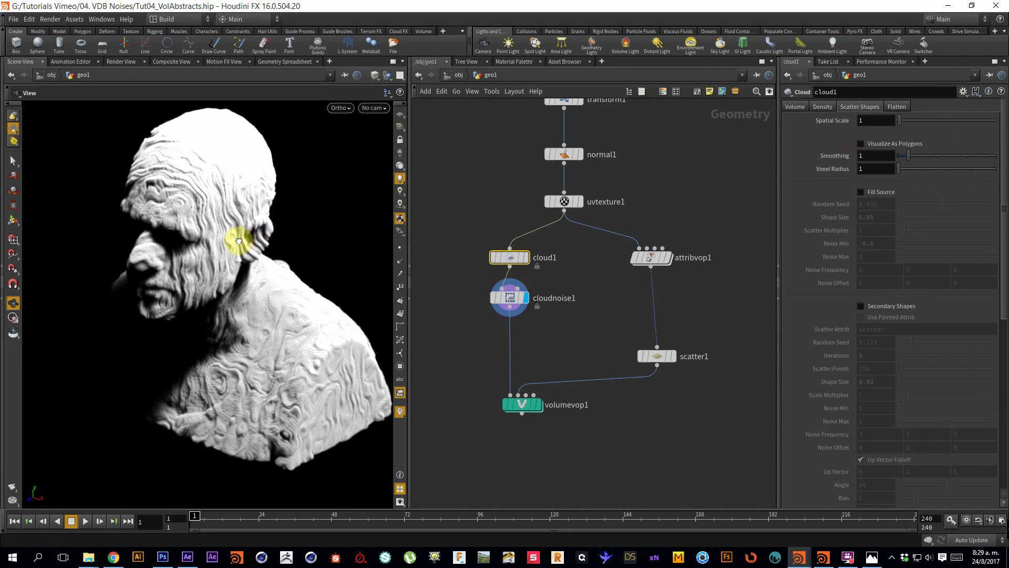
pyautogui.moveTo(238, 241); pyautogui.dragTo(156, 257)
pyautogui.moveTo(207, 279); pyautogui.dragTo(342, 341)
# Review cloudnoise1's noise, advection and noise mask parameters, and view the bust from the front in a wider viewport
pyautogui.click(510, 297)
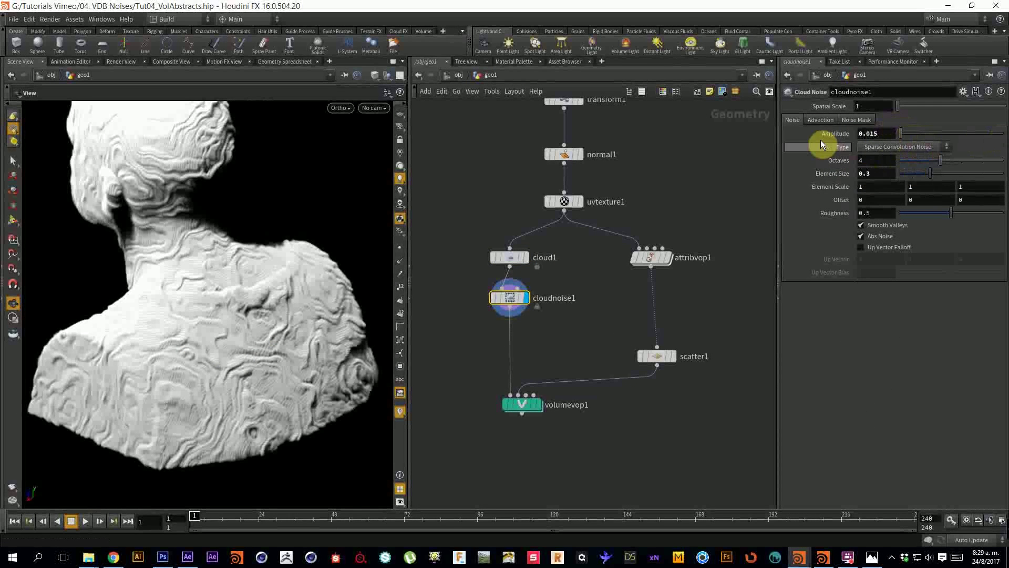
pyautogui.click(825, 117)
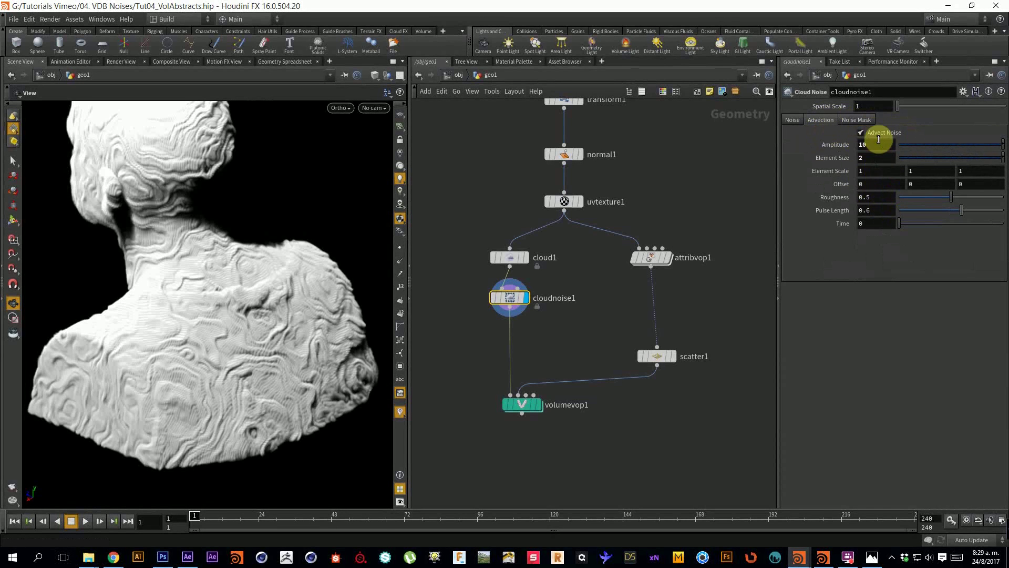
pyautogui.click(863, 119)
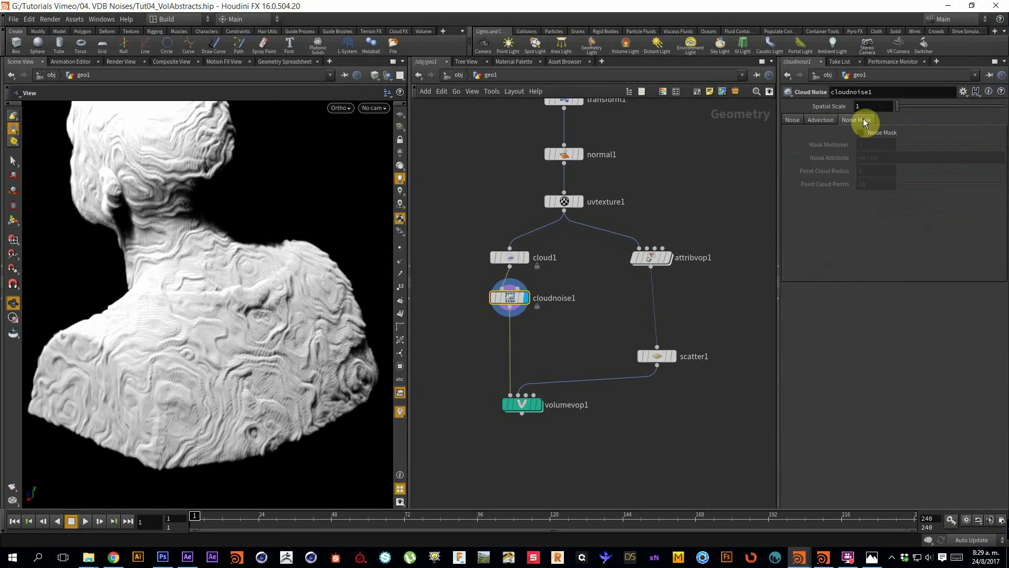
pyautogui.click(792, 120)
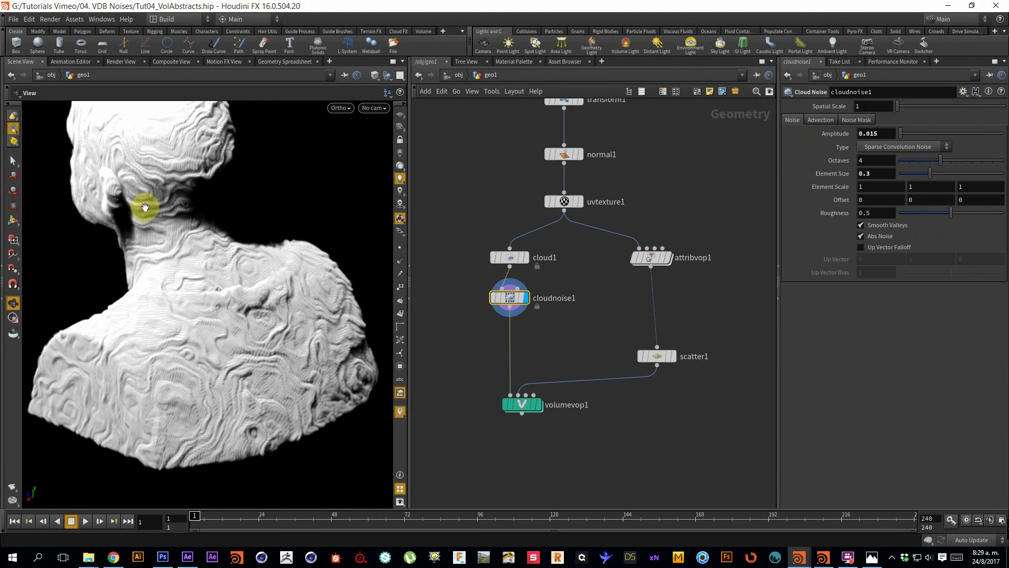
pyautogui.moveTo(139, 203); pyautogui.dragTo(326, 274)
pyautogui.moveTo(415, 344); pyautogui.dragTo(476, 347)
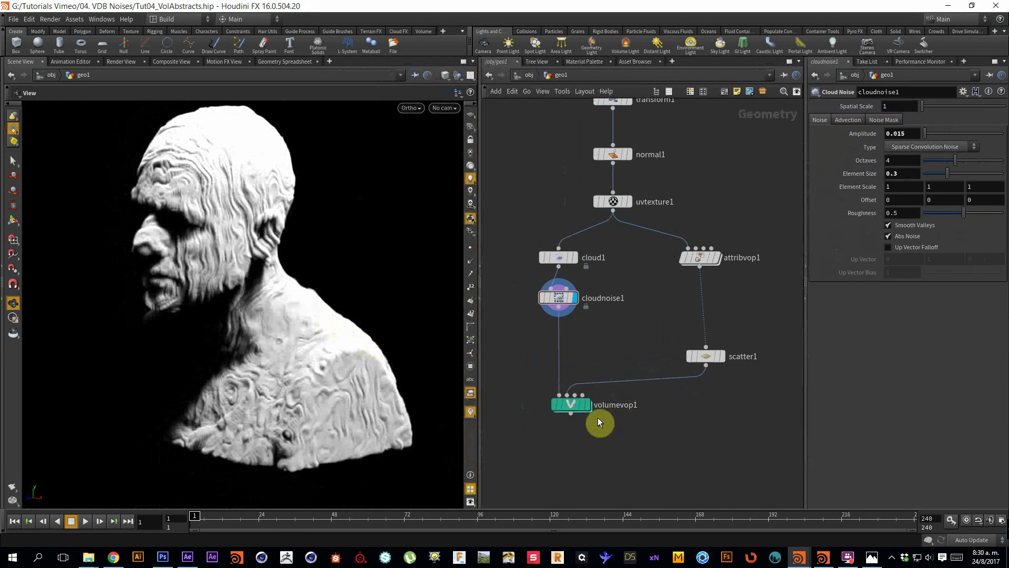
# Display the volumevop1 node and inspect the carved areas of the bust up close
pyautogui.moveTo(592, 406)
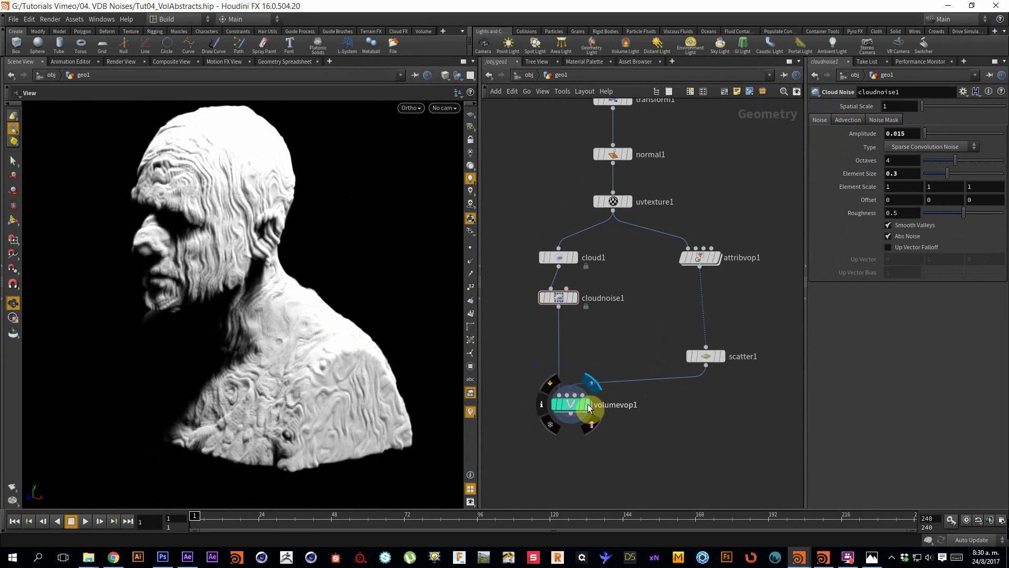
pyautogui.click(588, 403)
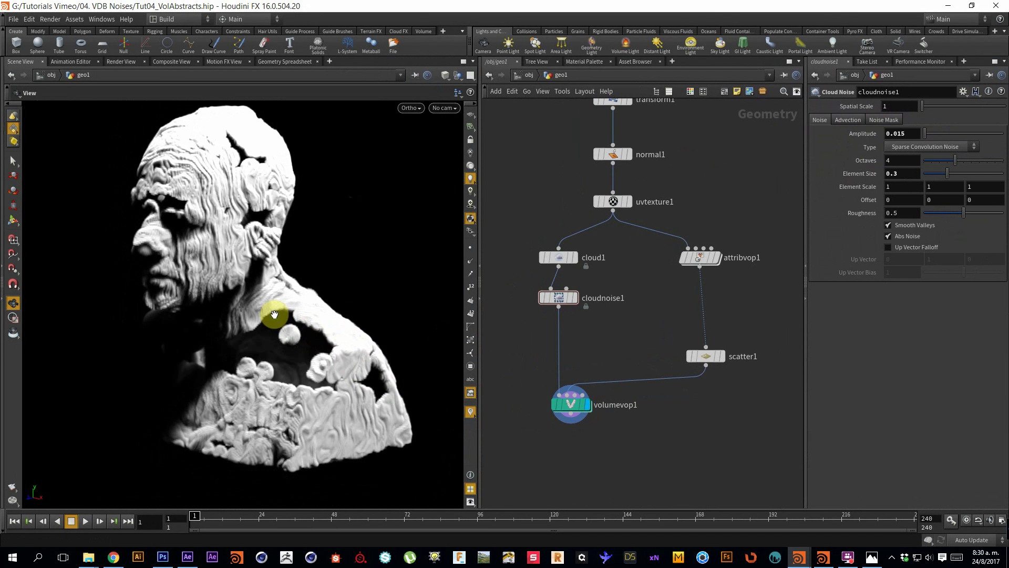
pyautogui.scroll(3, 266, 295)
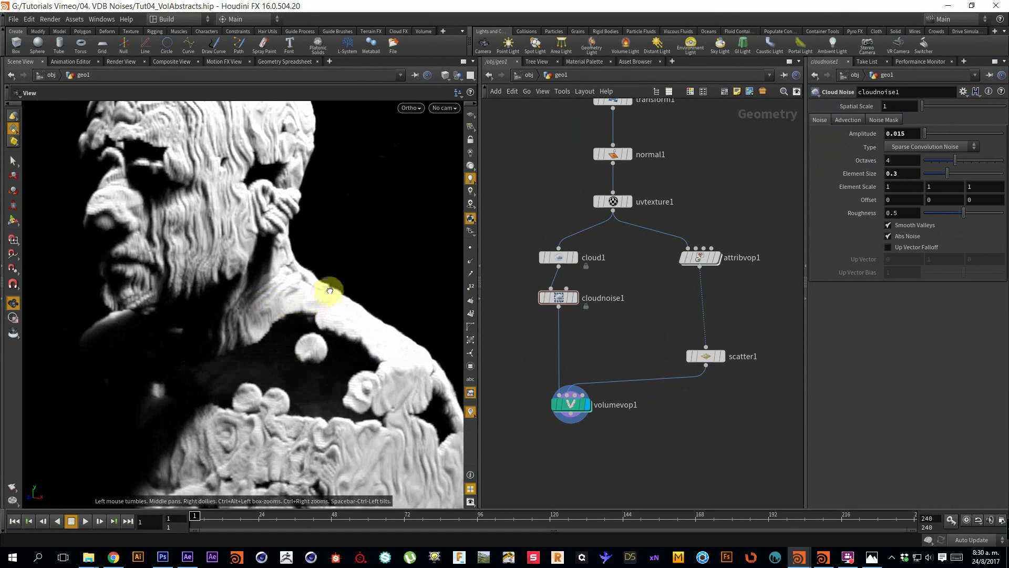
pyautogui.moveTo(329, 290)
pyautogui.mouseDown()
pyautogui.moveTo(435, 279)
pyautogui.moveTo(354, 354)
pyautogui.moveTo(274, 319)
pyautogui.moveTo(289, 338)
pyautogui.moveTo(329, 345)
pyautogui.mouseUp()
# Open volumevop1's internal network in a wider network area and inspect the pcopen1 node with its incoming connections
pyautogui.click(578, 406)
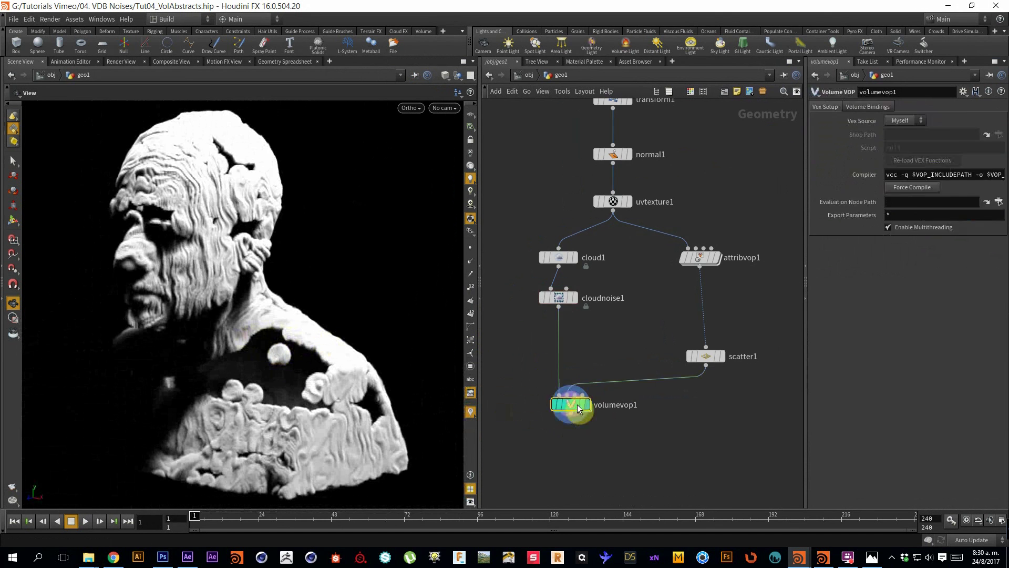
pyautogui.doubleClick(577, 406)
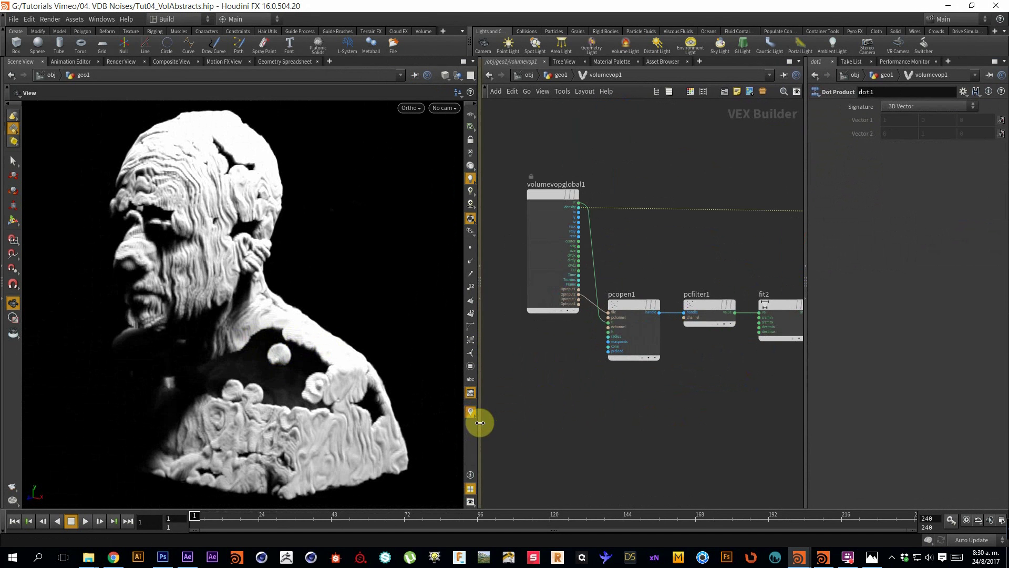
pyautogui.moveTo(480, 423); pyautogui.dragTo(359, 420)
pyautogui.moveTo(765, 442); pyautogui.dragTo(895, 435)
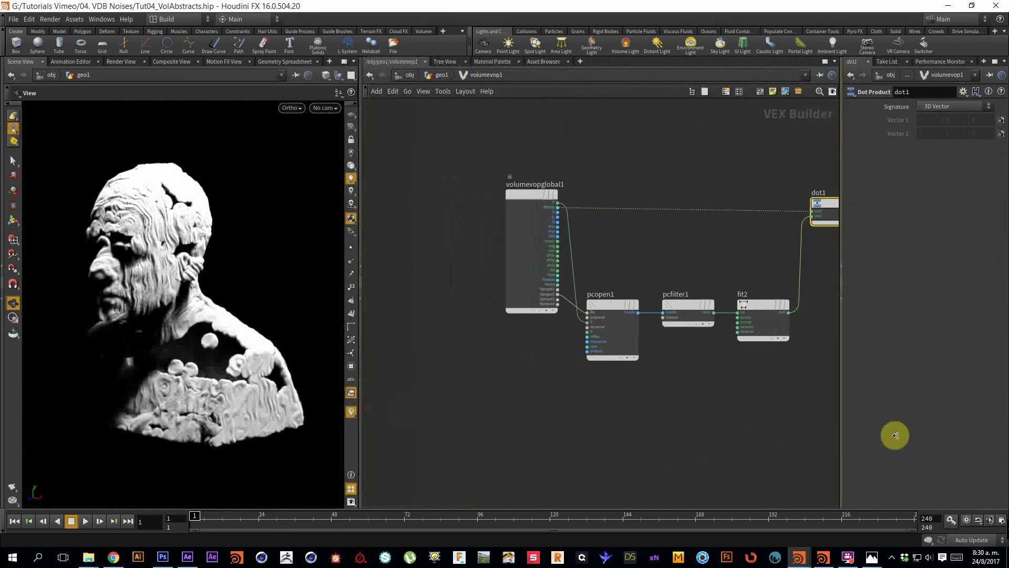
pyautogui.moveTo(751, 430); pyautogui.dragTo(689, 415, button='middle')
pyautogui.click(541, 295)
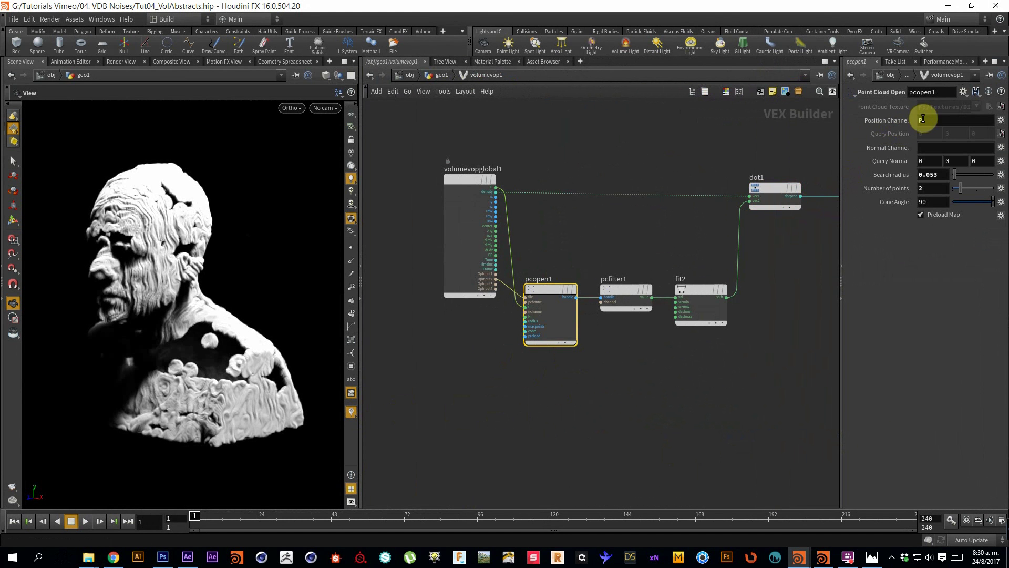
pyautogui.scroll(2, 503, 301)
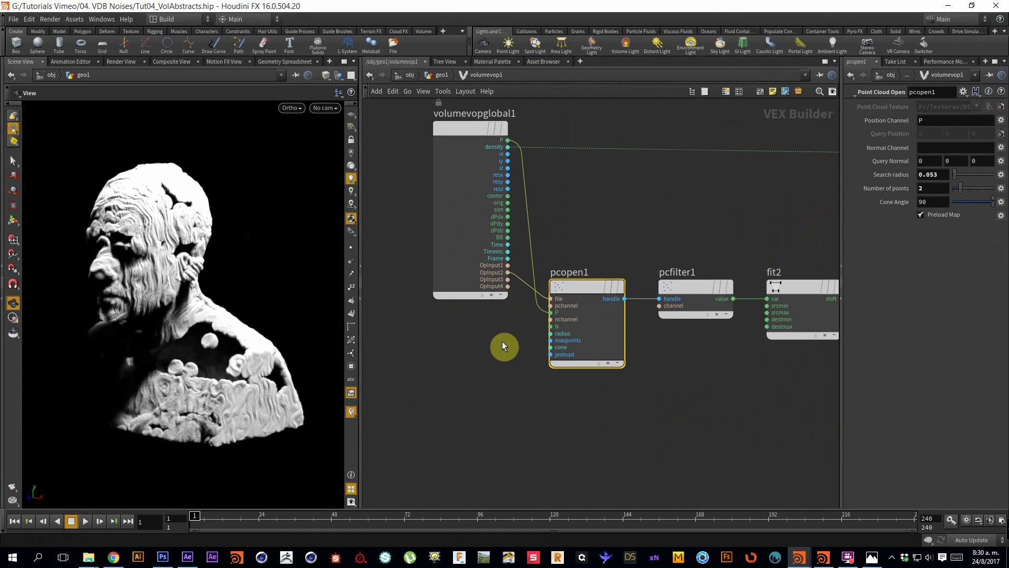
# Return to the geo1 network, display the scatter1 points and review the attribvop1 and scatter1 parameters
pyautogui.press('u')
pyautogui.click(663, 356)
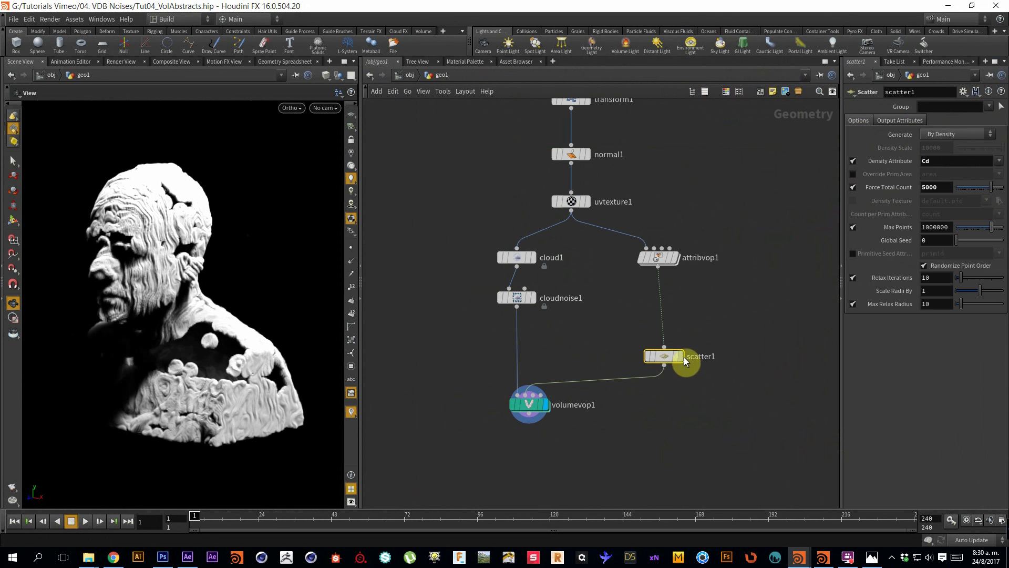
pyautogui.click(680, 357)
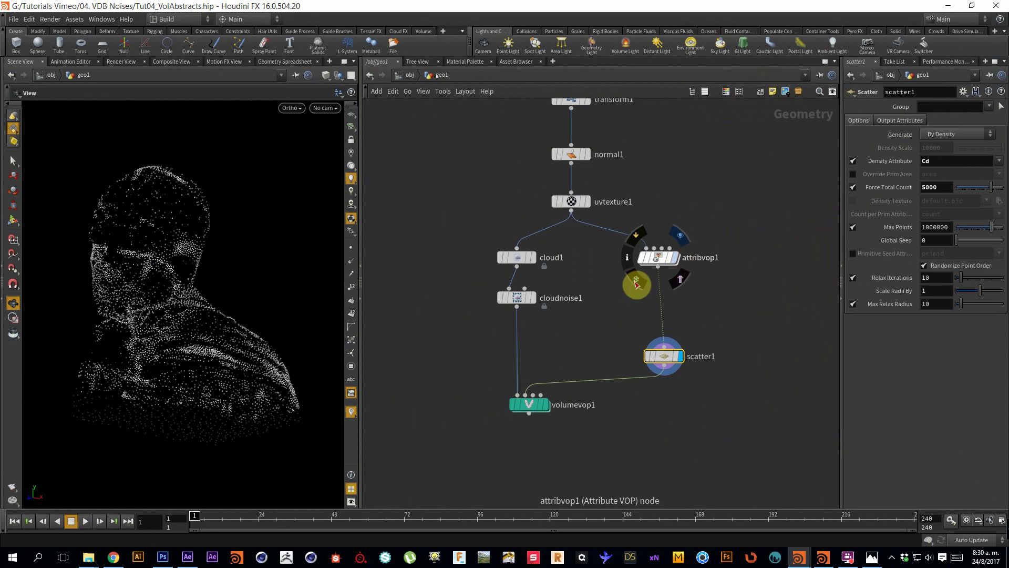
pyautogui.click(655, 255)
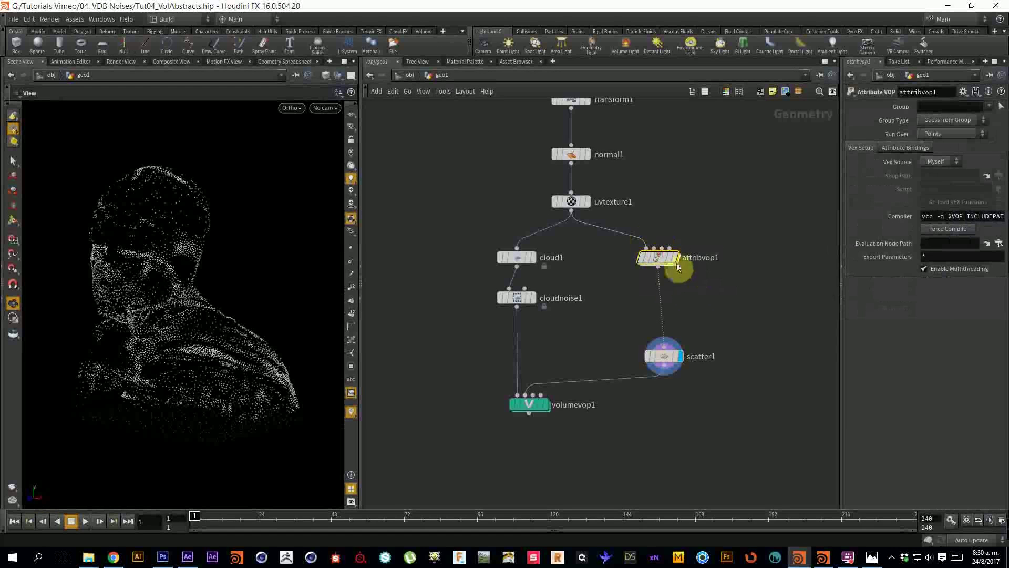
pyautogui.click(663, 355)
# Display volumevop1 again, reopen its internal network and inspect the fit2 node between pcfilter1 and dot1
pyautogui.moveTo(546, 409)
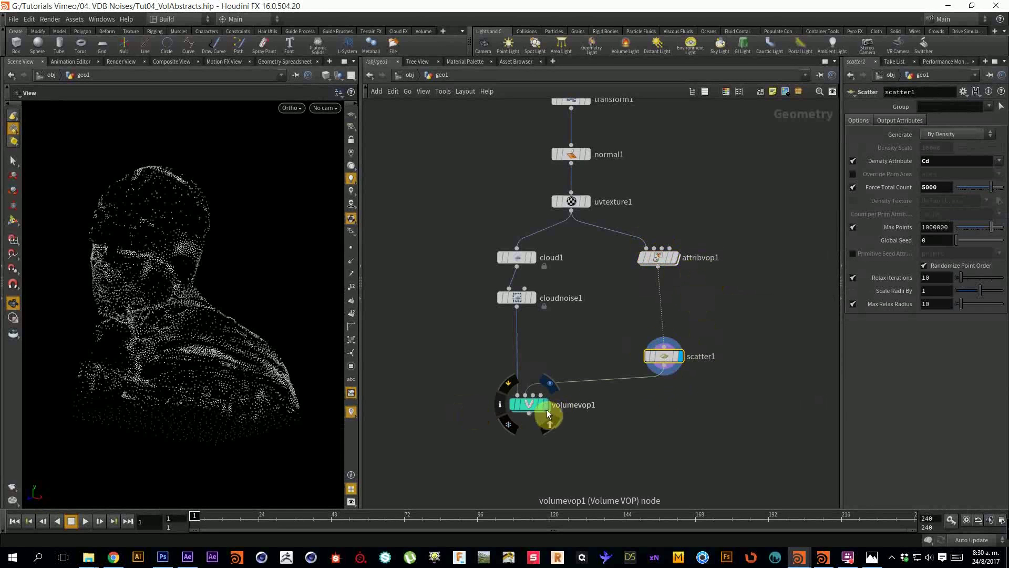
pyautogui.doubleClick(524, 405)
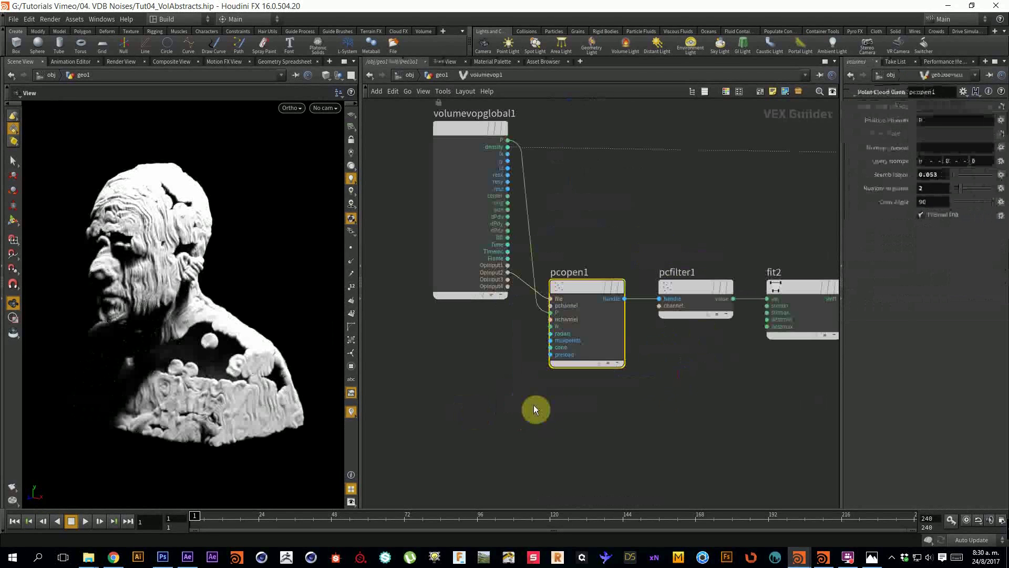
pyautogui.click(598, 263)
pyautogui.moveTo(657, 410); pyautogui.dragTo(560, 405, button='middle')
pyautogui.click(594, 242)
pyautogui.moveTo(707, 361); pyautogui.dragTo(555, 468, button='middle')
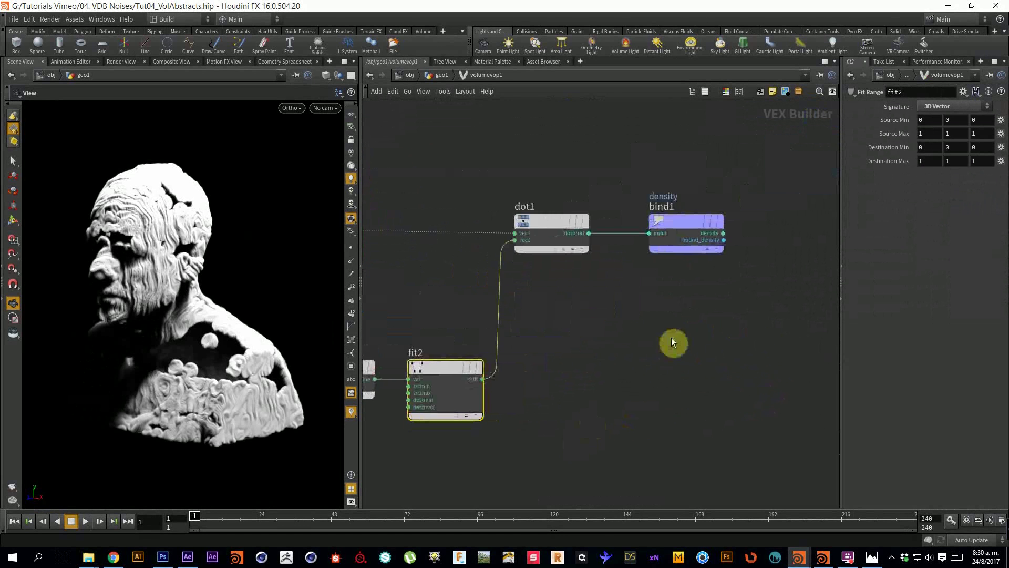
pyautogui.moveTo(607, 313); pyautogui.dragTo(706, 333, button='middle')
pyautogui.scroll(-1, 705, 344)
pyautogui.moveTo(727, 373); pyautogui.dragTo(832, 358, button='middle')
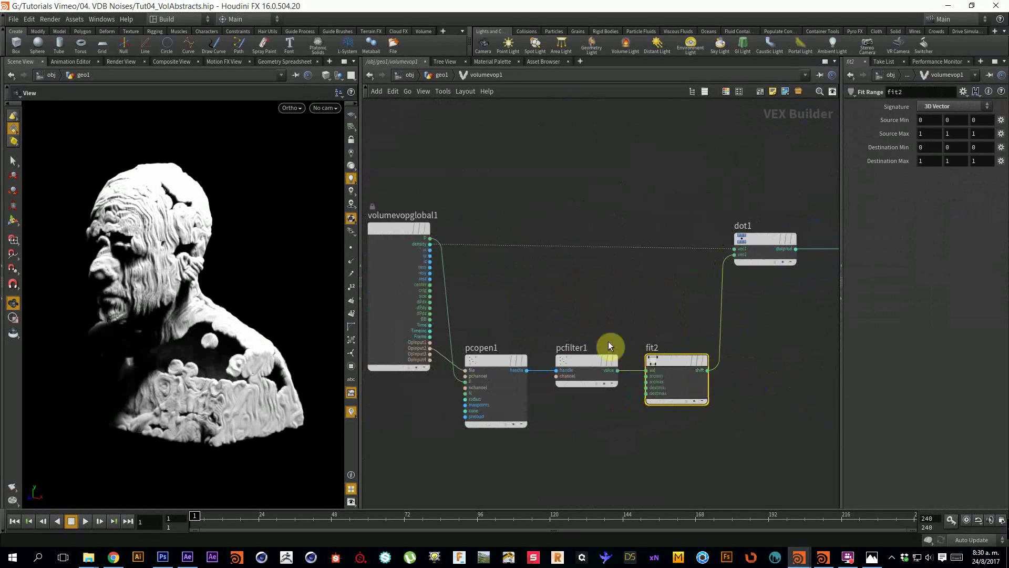
# Inspect the dot1 node that combines the density with fit2's output, and the bind1 density export it feeds
pyautogui.click(765, 245)
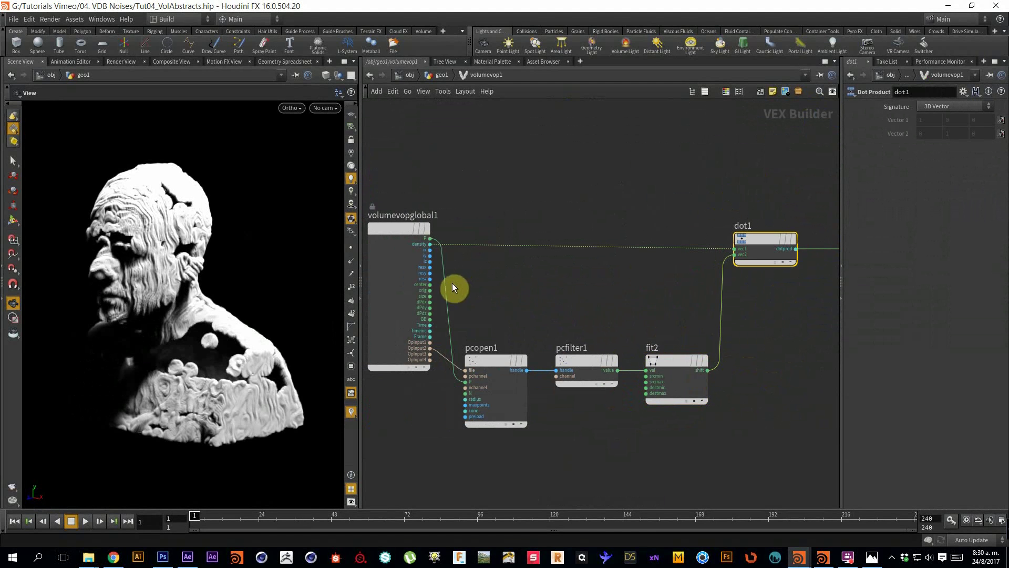
pyautogui.moveTo(423, 252)
pyautogui.mouseDown()
pyautogui.moveTo(383, 249)
pyautogui.moveTo(440, 254)
pyautogui.mouseUp()
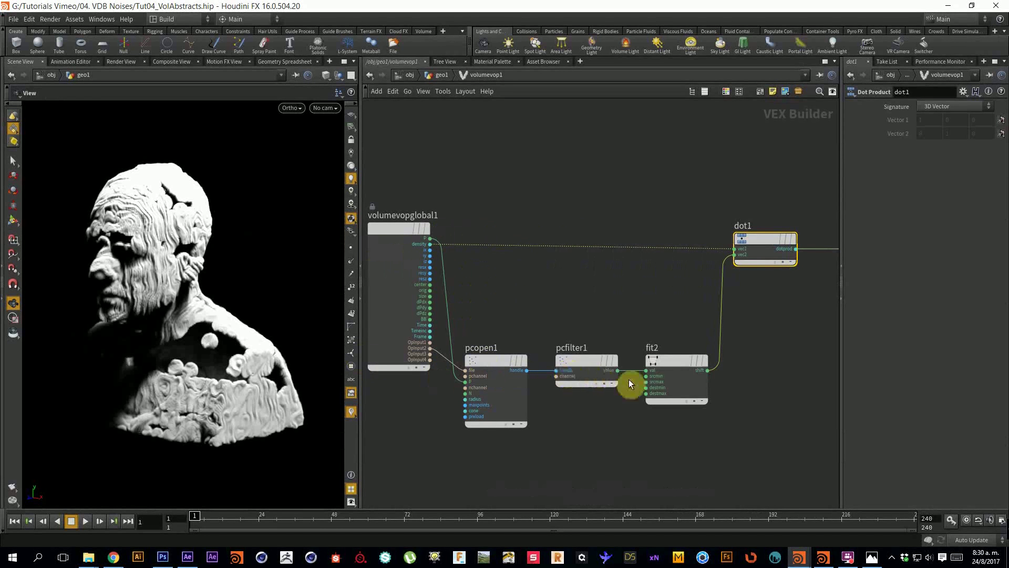
pyautogui.moveTo(782, 416); pyautogui.dragTo(757, 415, button='middle')
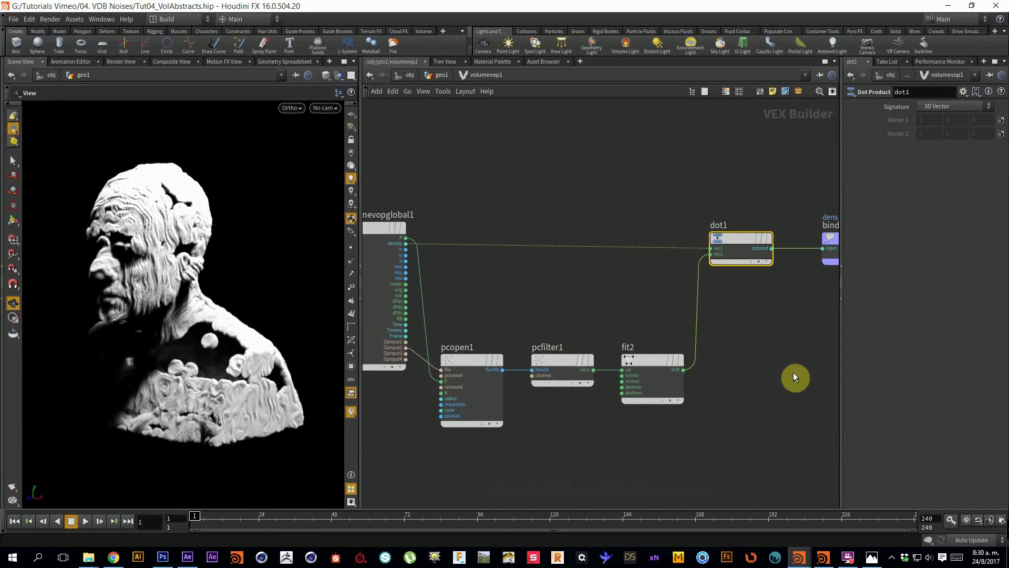
pyautogui.moveTo(793, 372); pyautogui.dragTo(680, 367, button='middle')
pyautogui.scroll(2, 710, 305)
pyautogui.click(747, 245)
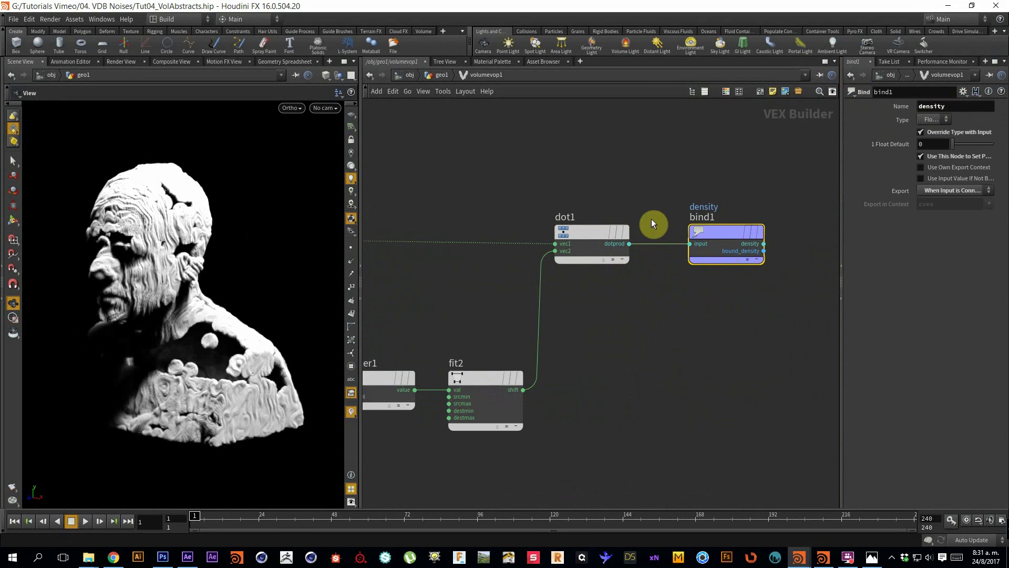
# Return to the geo1 network and bring the whole node chain from filemerge1 to volumevop1 into view
pyautogui.press('u')
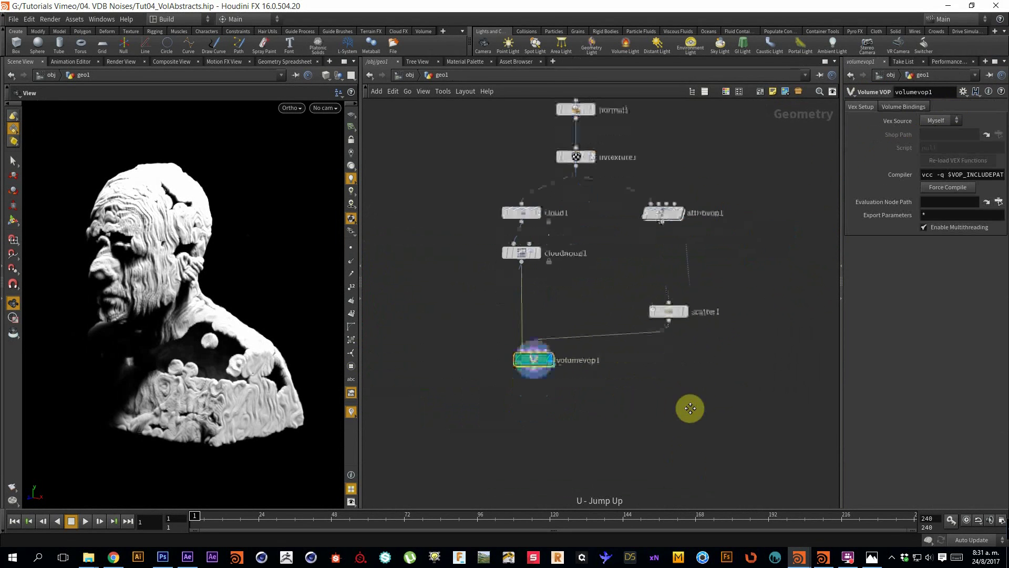
pyautogui.moveTo(709, 398); pyautogui.dragTo(659, 456, button='middle')
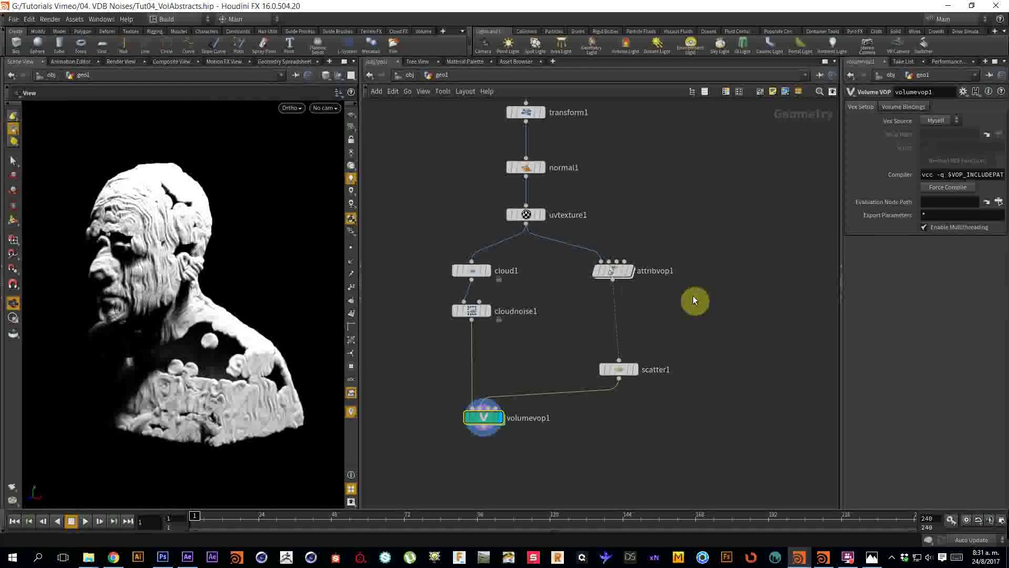
pyautogui.moveTo(681, 323); pyautogui.dragTo(669, 373, button='middle')
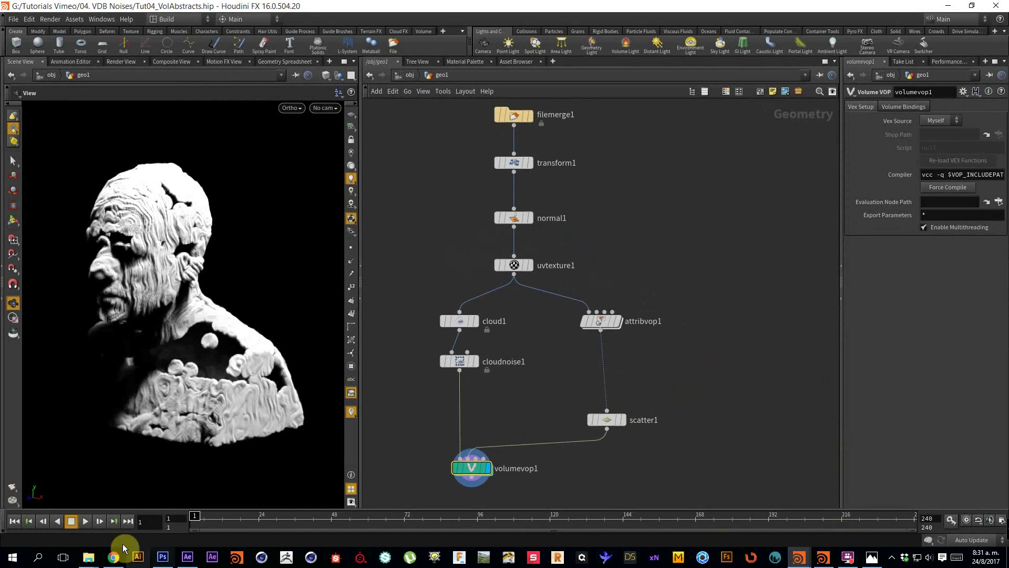
# Switch to Photoshop, make layer group 3 visible and examine both carved busts with the interface panels hidden
pyautogui.click(162, 557)
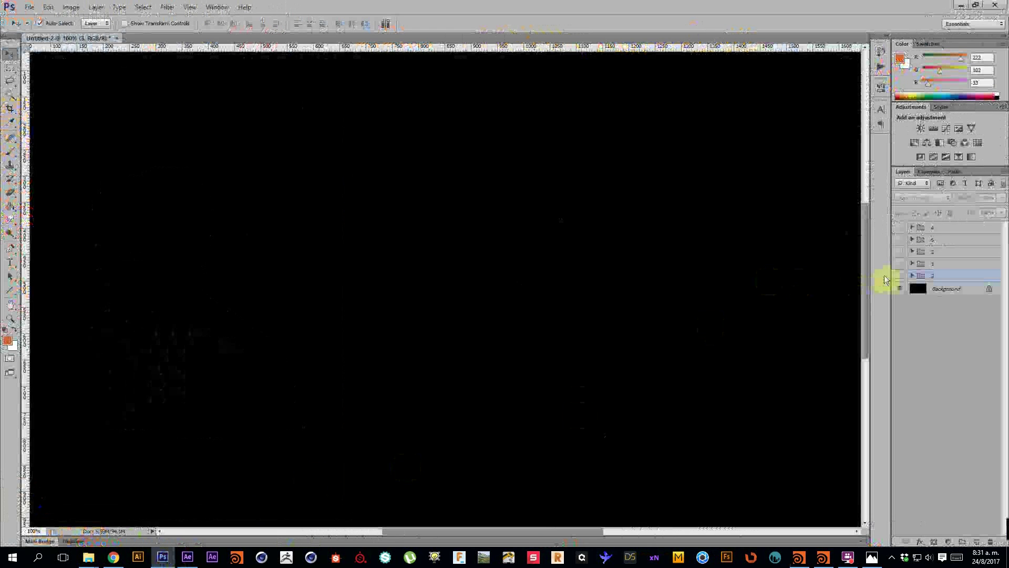
pyautogui.click(899, 276)
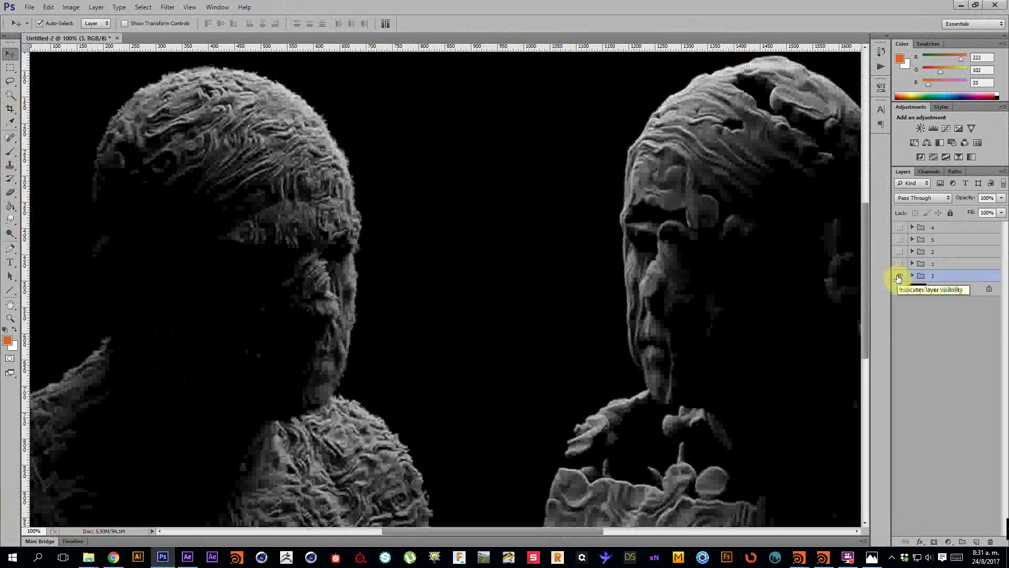
pyautogui.press('Tab')
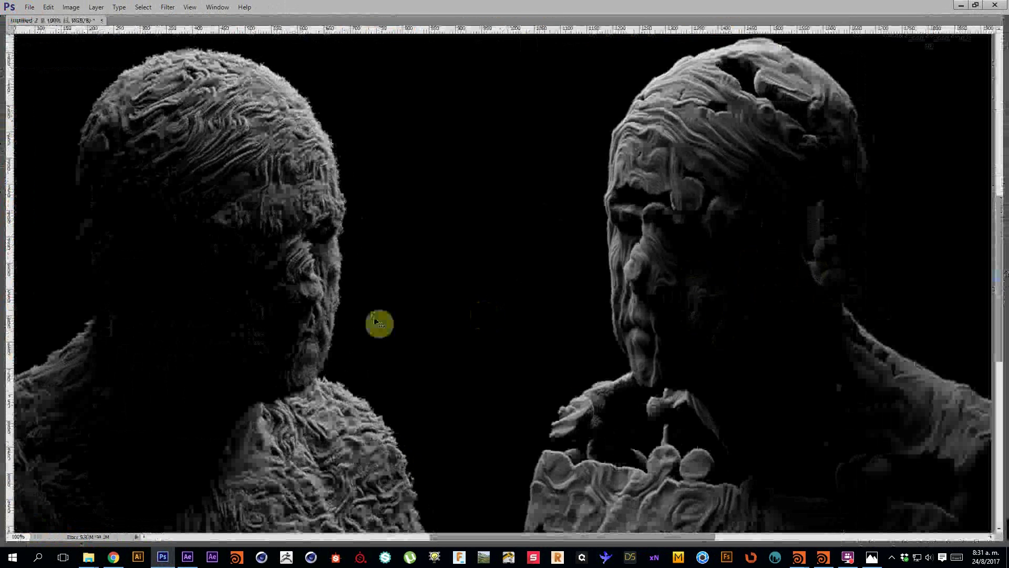
pyautogui.moveTo(286, 338); pyautogui.dragTo(361, 203)
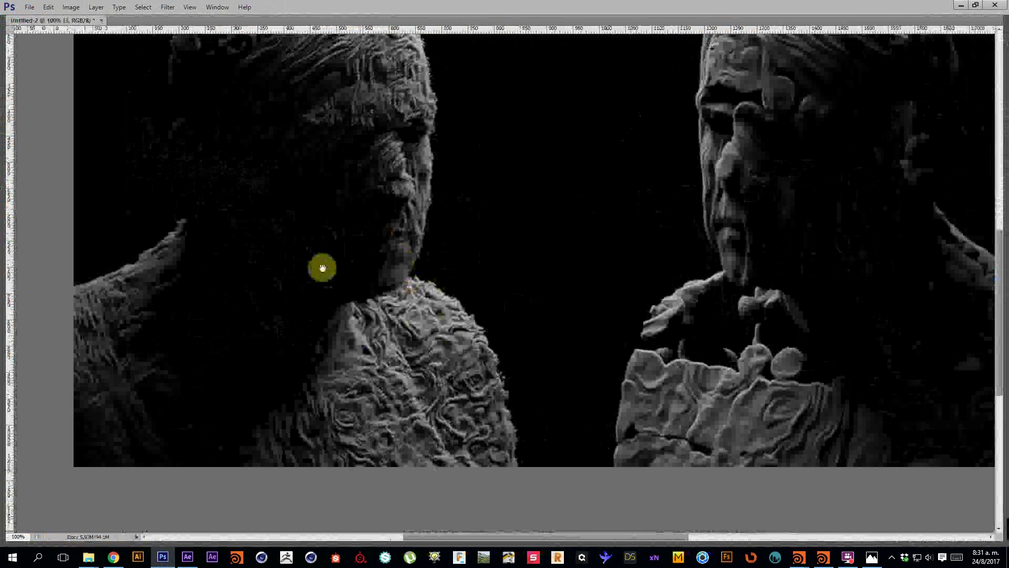
pyautogui.moveTo(615, 243); pyautogui.dragTo(438, 290)
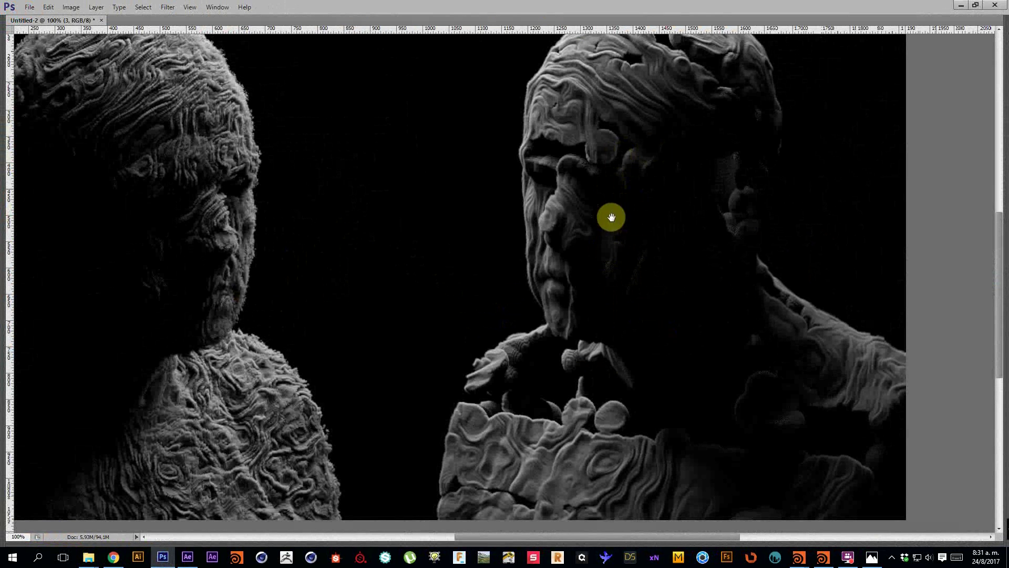
pyautogui.moveTo(638, 237); pyautogui.dragTo(611, 271)
pyautogui.moveTo(657, 217); pyautogui.dragTo(706, 229)
pyautogui.hscroll(-3, 354, 225)
pyautogui.scroll(-1, 354, 226)
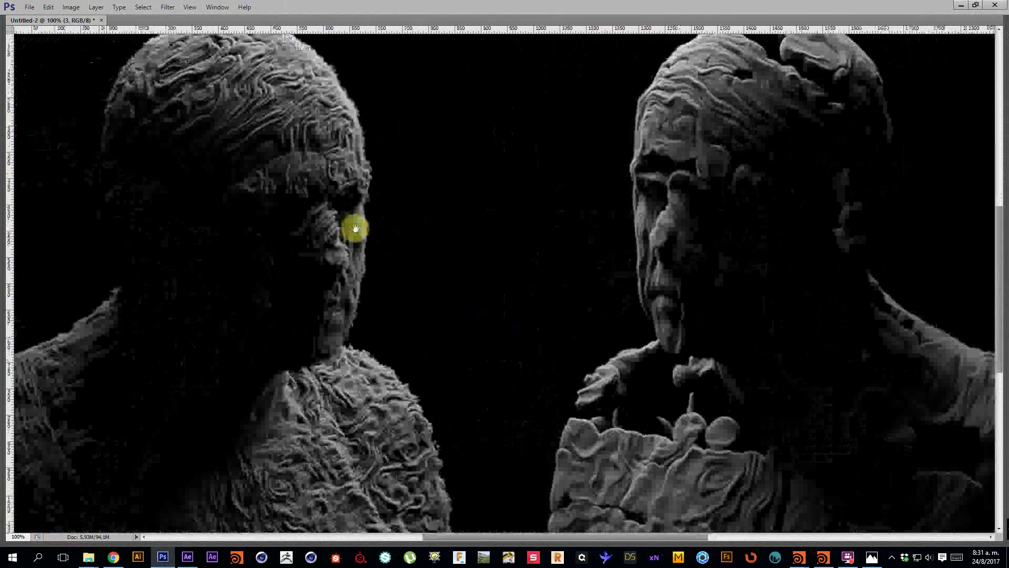
# Hide layer group 3, show group 1 instead and examine its noise-carved bust variations without the panels
pyautogui.press('Tab')
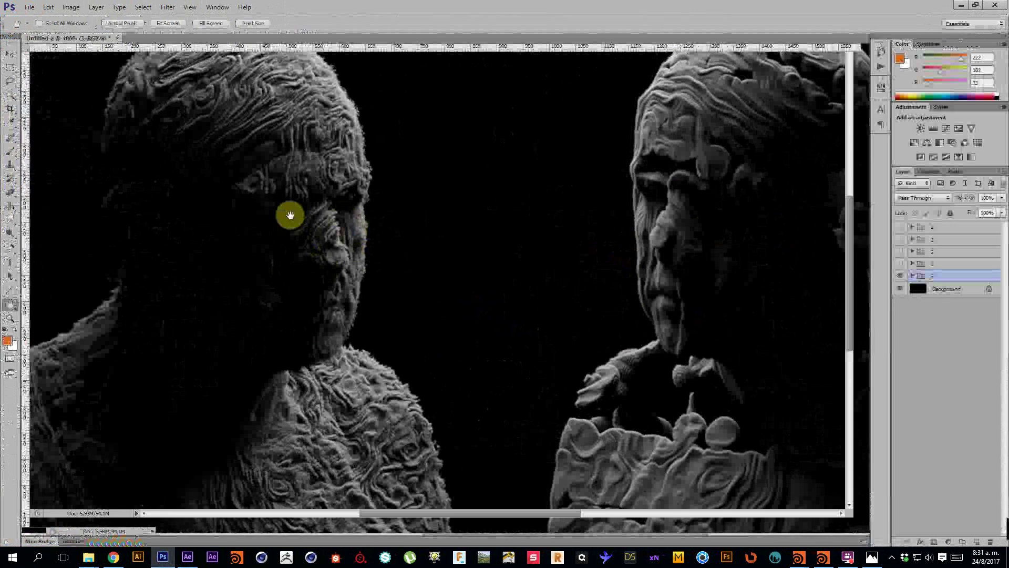
pyautogui.click(899, 276)
pyautogui.click(900, 263)
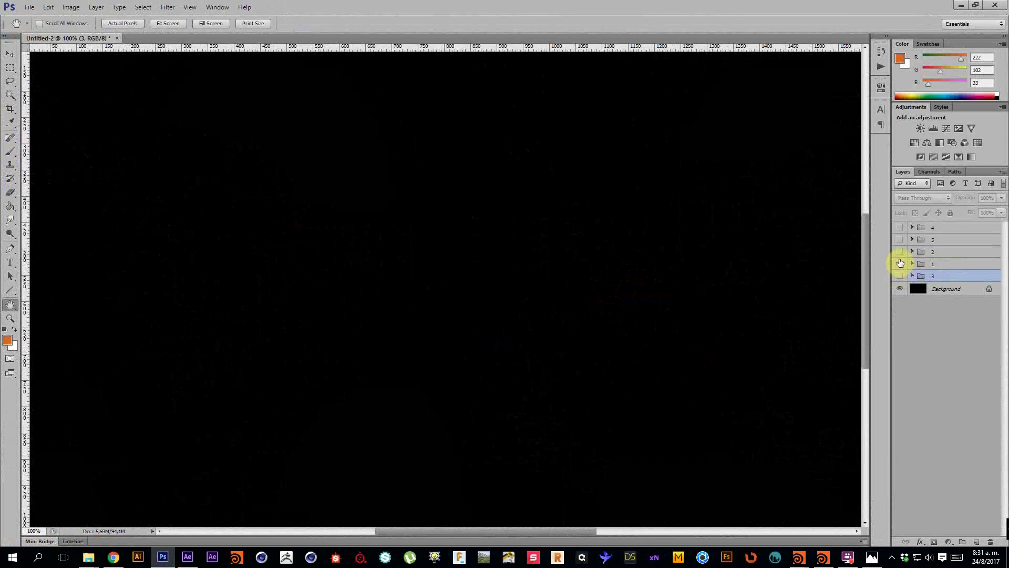
pyautogui.press('Tab')
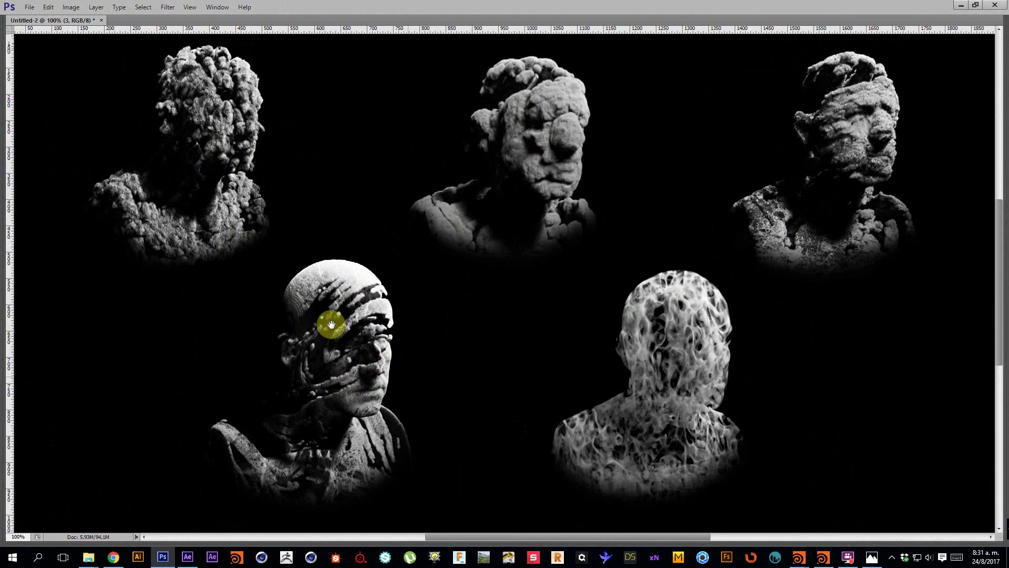
pyautogui.moveTo(695, 374); pyautogui.dragTo(545, 350)
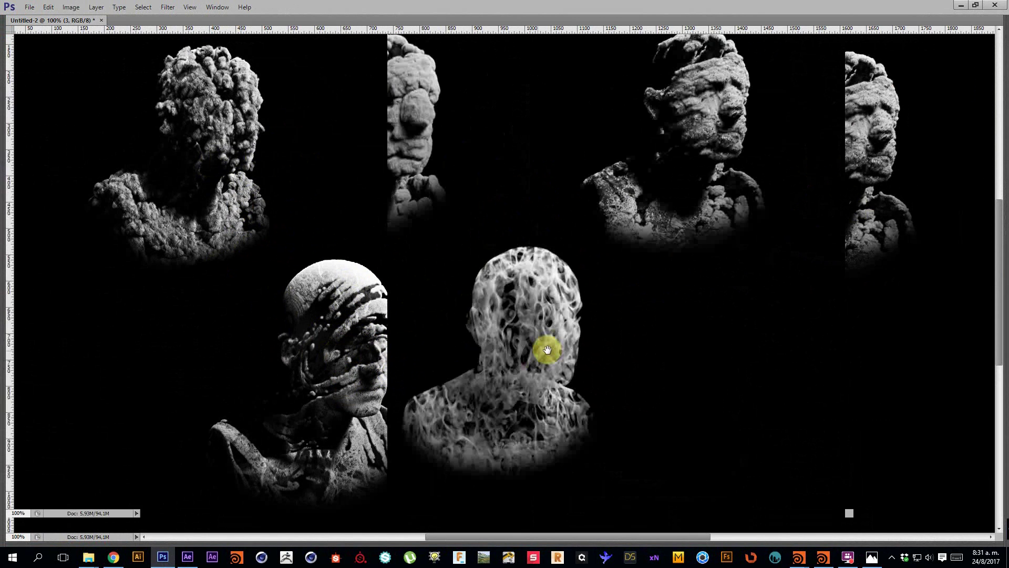
# Replace visible layer group 1 with group 2 and examine the two large eroded heads without the panels
pyautogui.press('Tab')
pyautogui.click(900, 264)
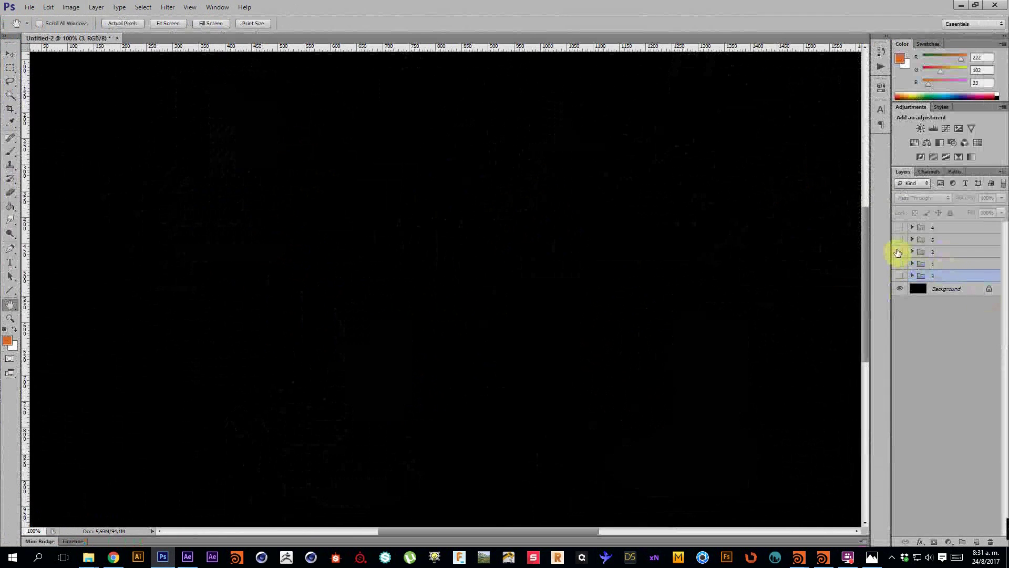
pyautogui.click(900, 252)
pyautogui.press('Tab')
pyautogui.moveTo(664, 300); pyautogui.dragTo(651, 284)
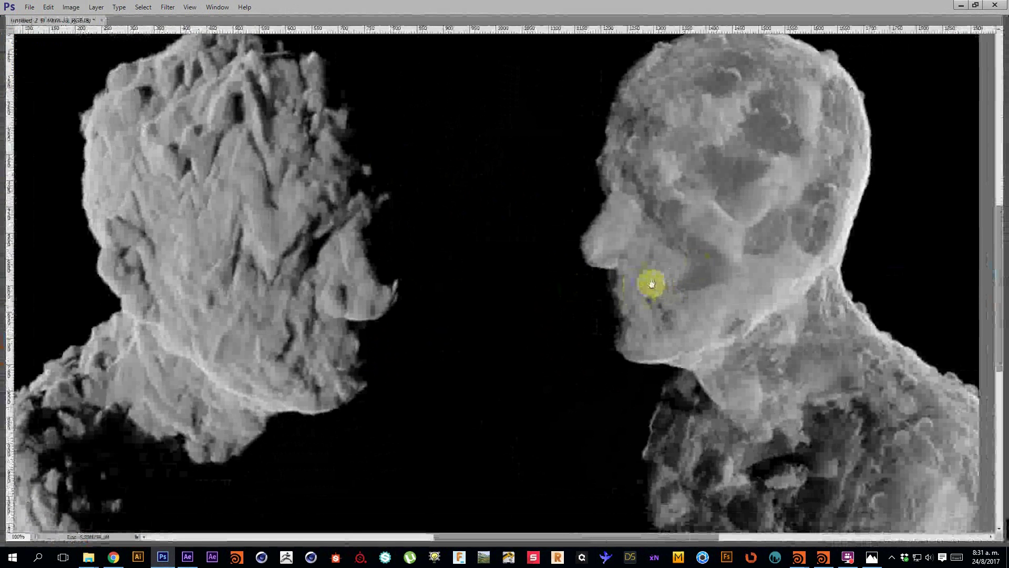
pyautogui.moveTo(364, 282); pyautogui.dragTo(503, 248)
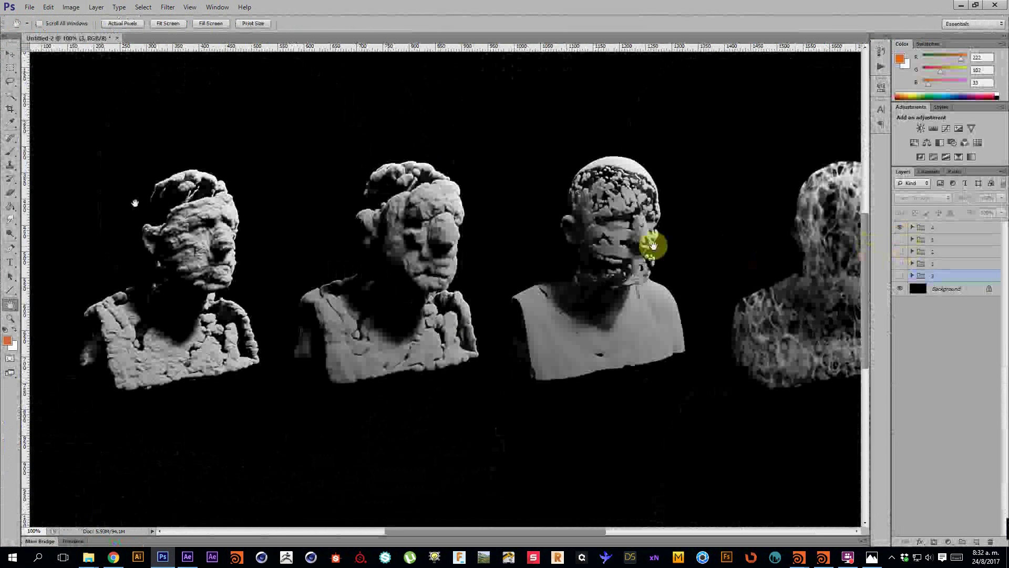
# Look over the row of busts in layer group 4, and display the ring shapes of group 5 in its place
pyautogui.moveTo(618, 242); pyautogui.dragTo(598, 235)
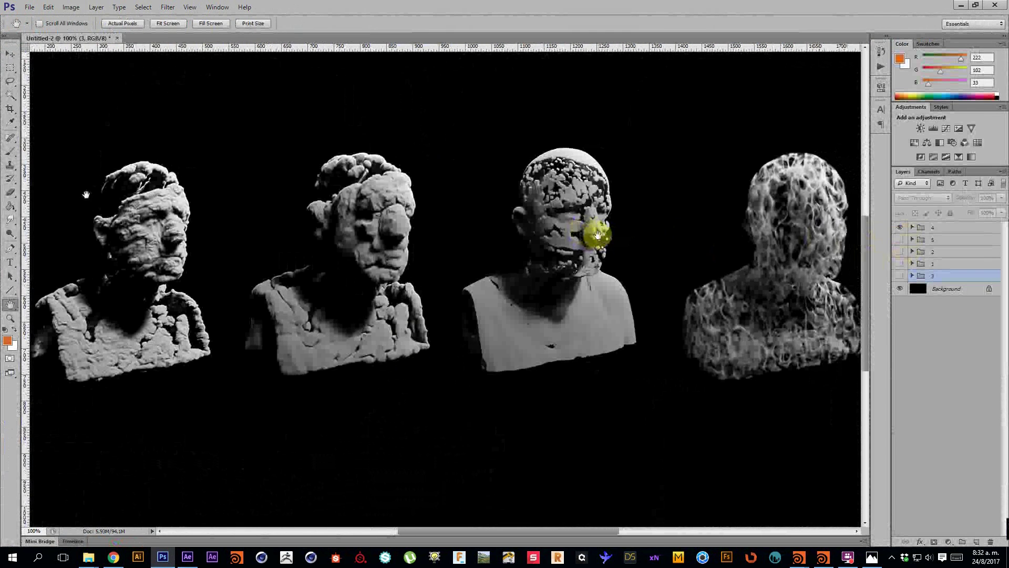
pyautogui.click(900, 228)
pyautogui.click(899, 240)
pyautogui.moveTo(544, 221); pyautogui.dragTo(541, 259)
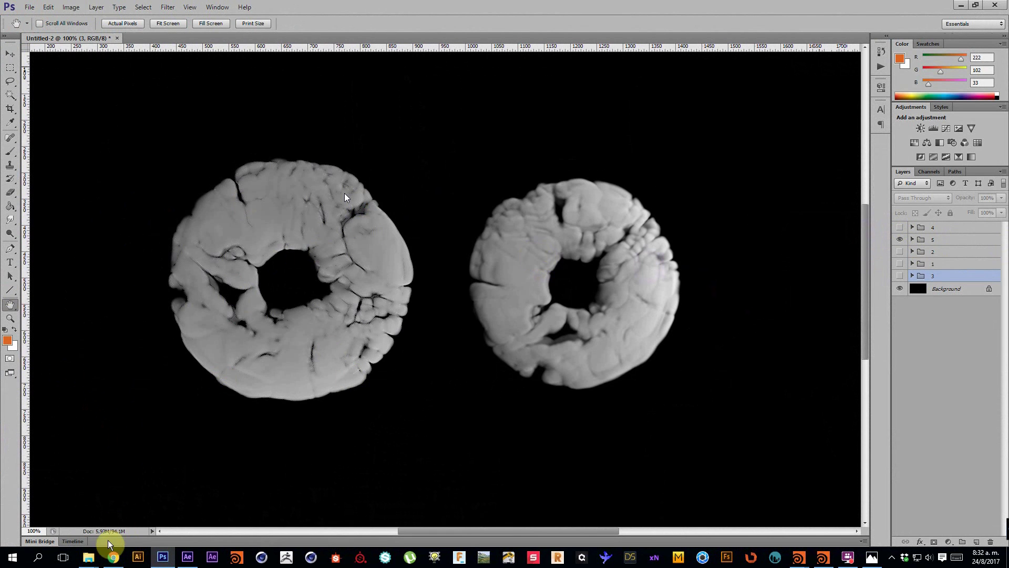
# Switch to Chrome, search Google Images for "lee grigs" in a new tab and browse enlarged previews of the deformed head renders
pyautogui.moveTo(111, 563)
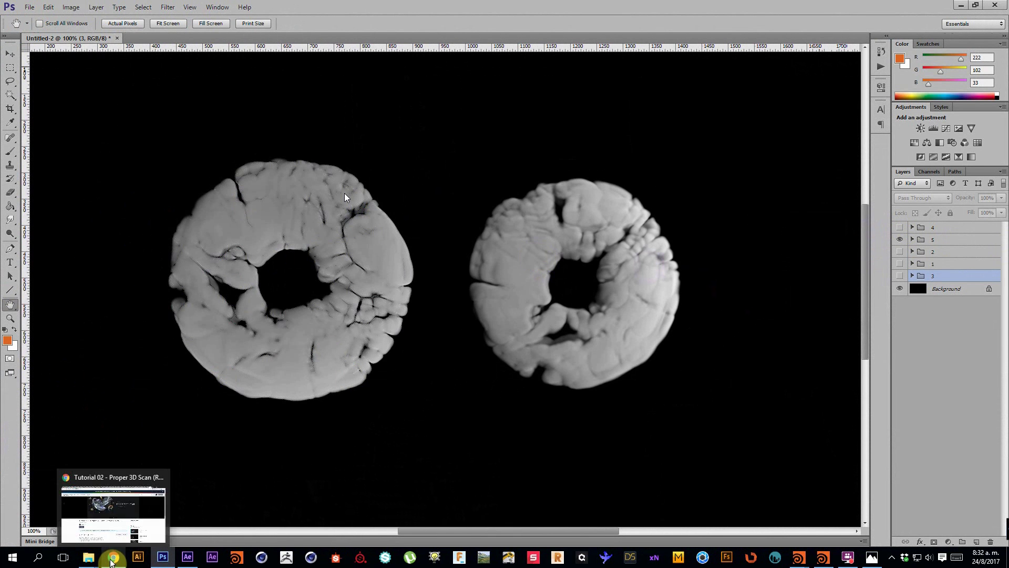
pyautogui.click(108, 515)
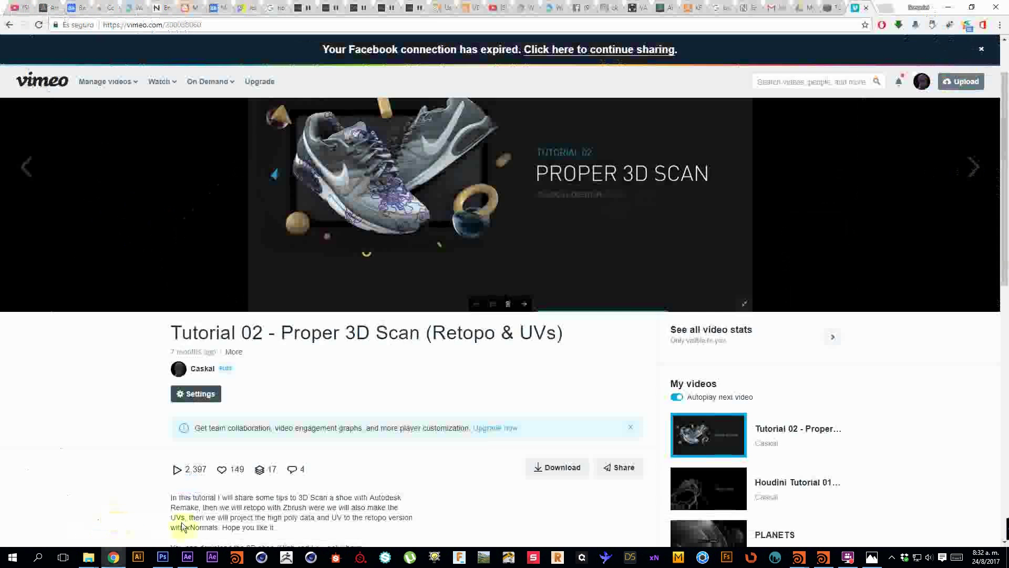
pyautogui.click(888, 8)
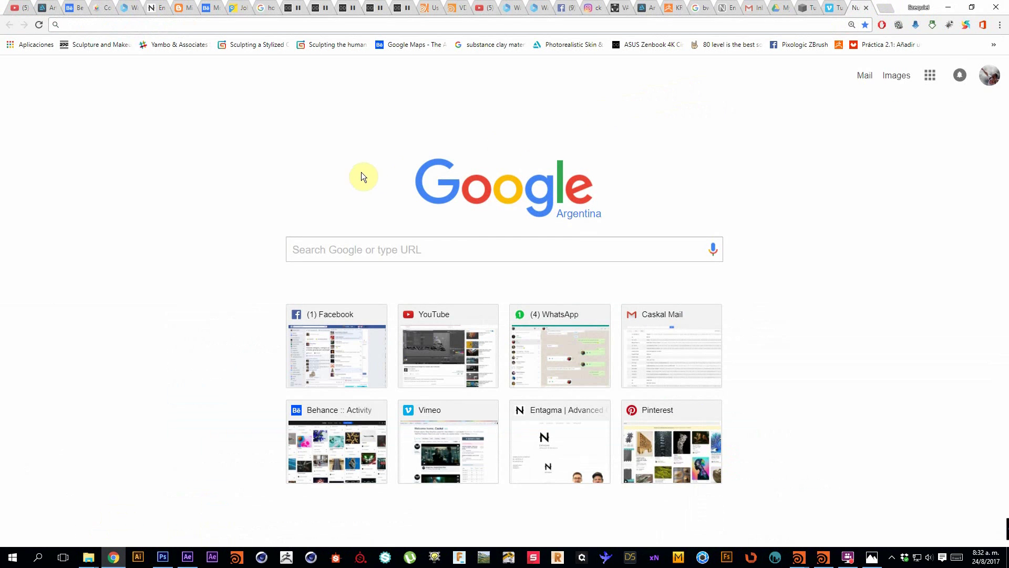
pyautogui.write('lee grigs')
pyautogui.press('Return')
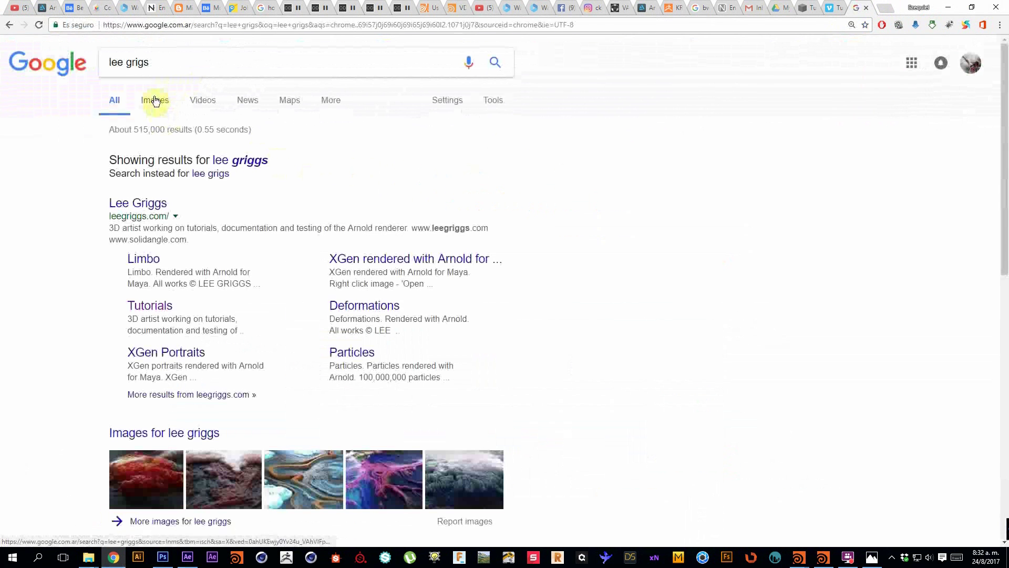
pyautogui.click(155, 99)
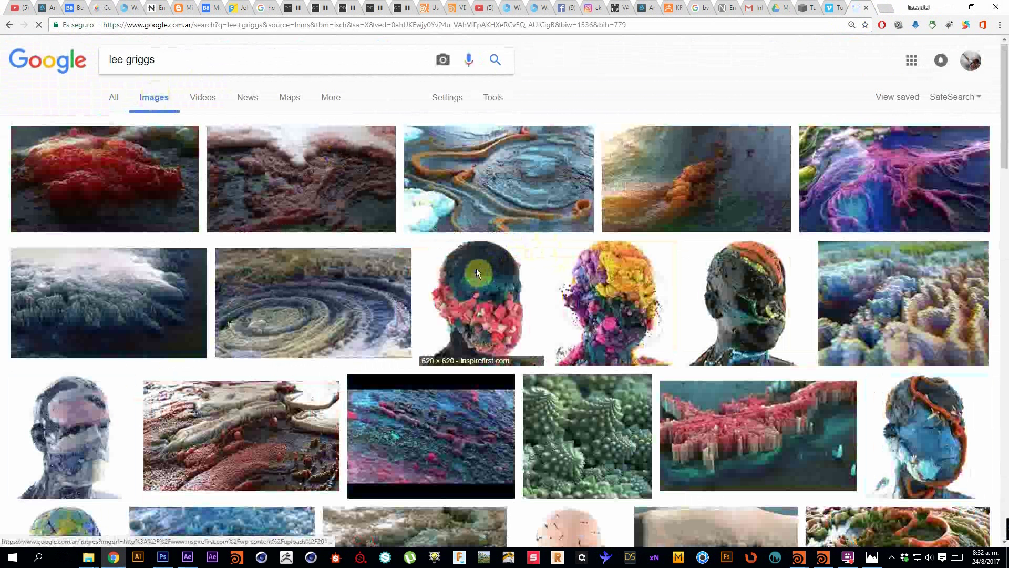
pyautogui.click(476, 273)
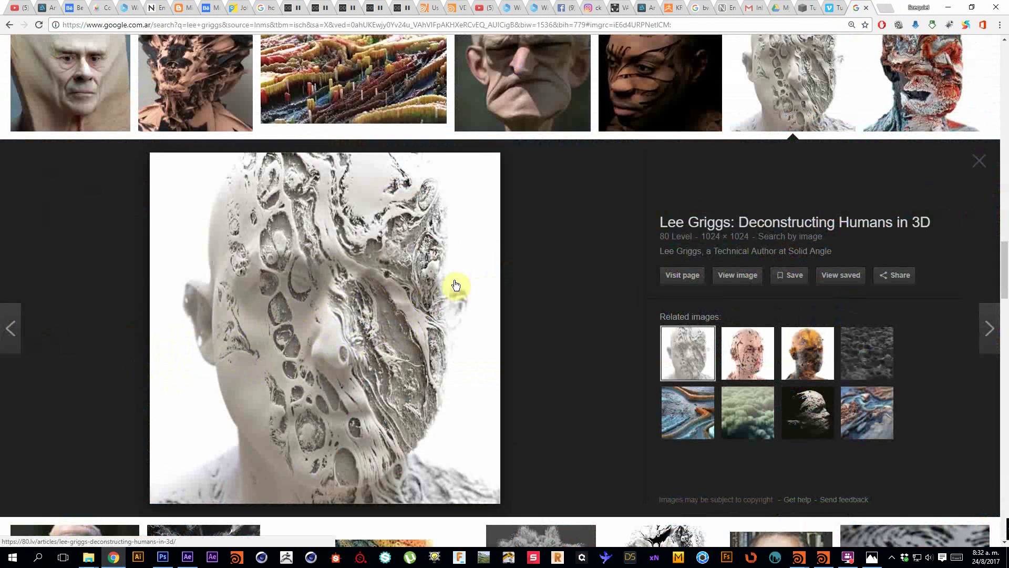
pyautogui.scroll(-2, 399, 368)
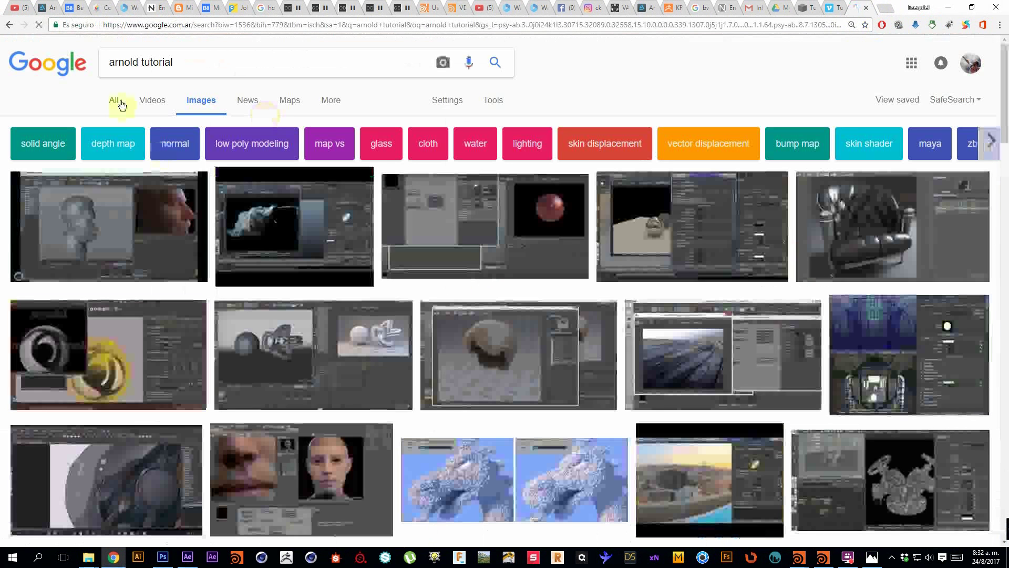
# Show all web results for "arnold tutorial", open the Arnold for Maya User Guide 4 tutorials, and minimize the browser
pyautogui.click(122, 105)
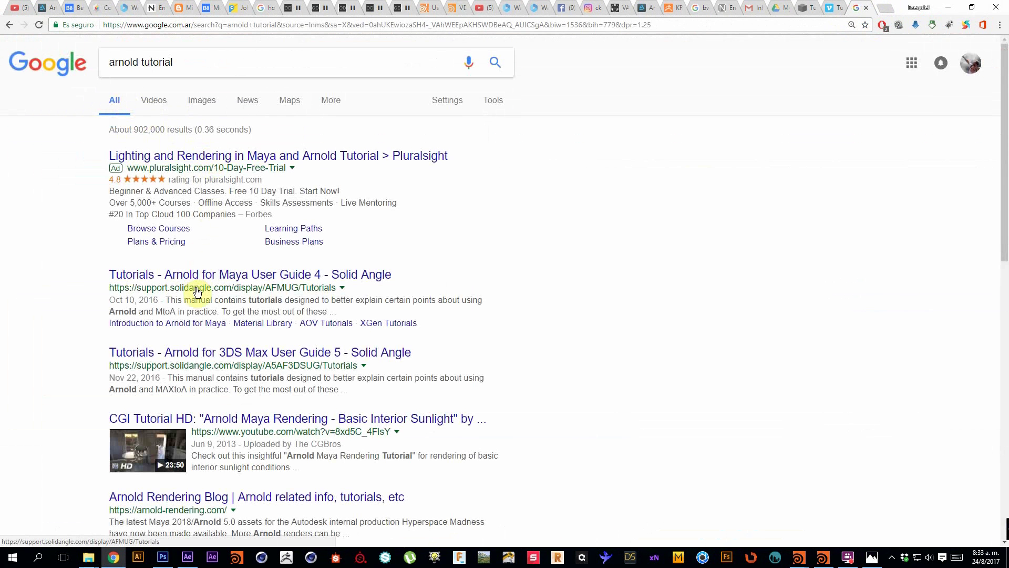
pyautogui.click(207, 276)
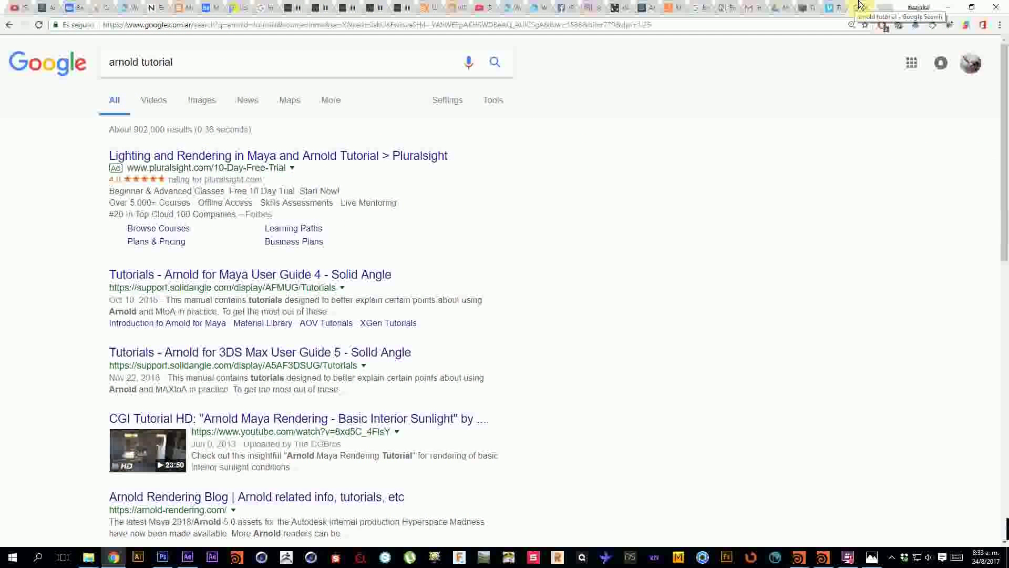
pyautogui.click(940, 7)
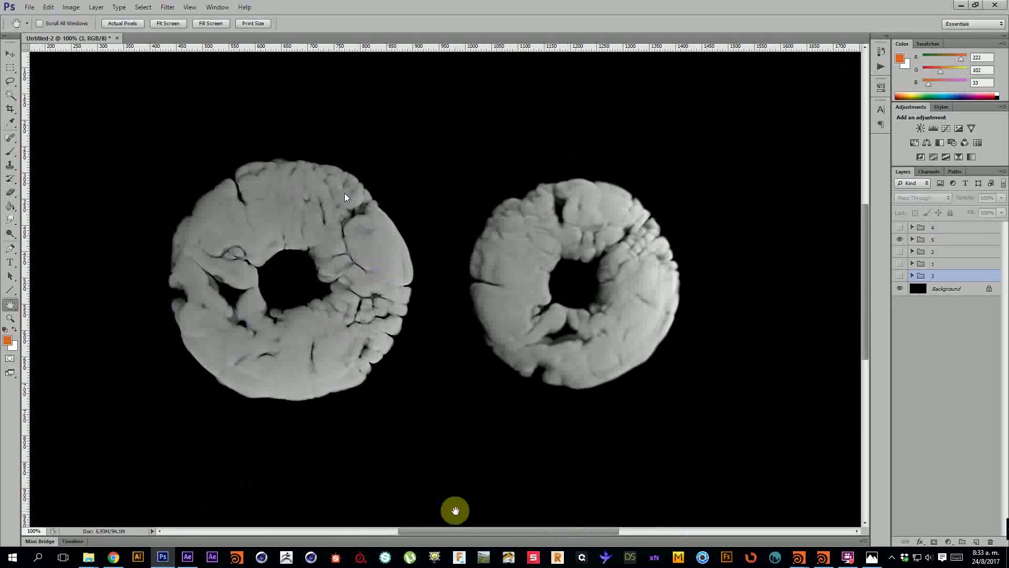
pyautogui.moveTo(462, 531); pyautogui.dragTo(452, 531)
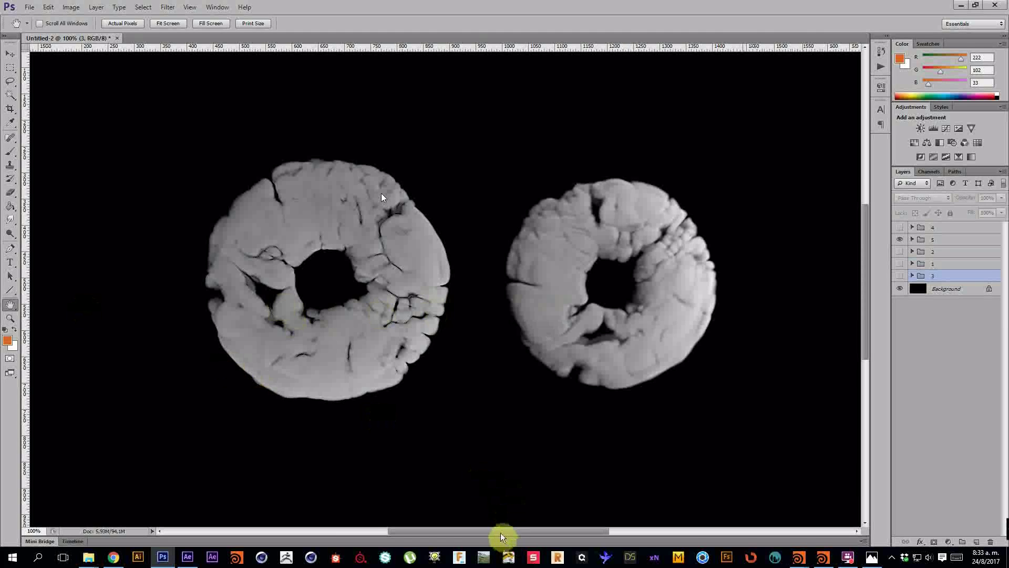
pyautogui.moveTo(503, 532); pyautogui.dragTo(464, 516)
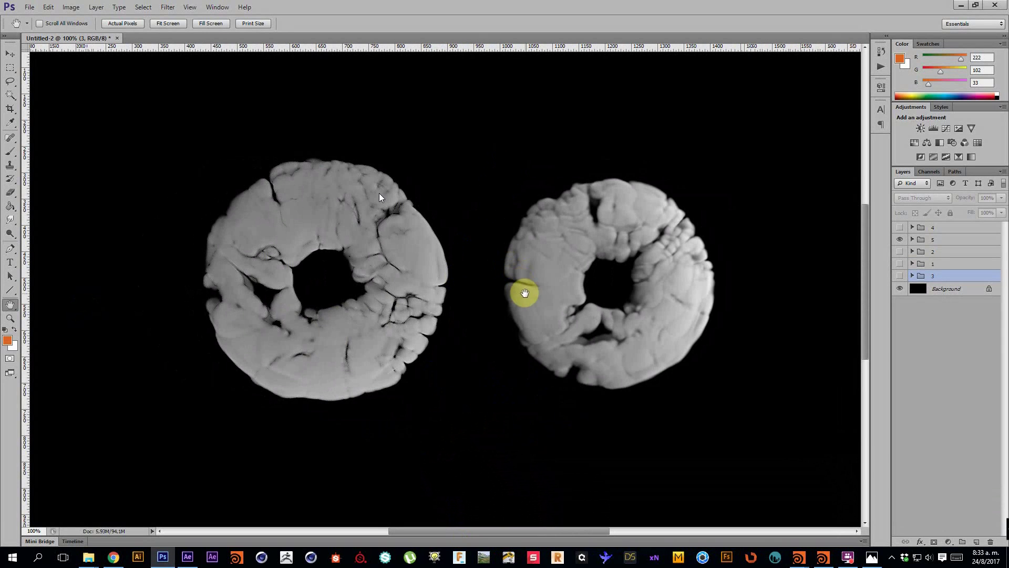
pyautogui.moveTo(388, 322)
pyautogui.mouseDown()
pyautogui.moveTo(367, 342)
pyautogui.moveTo(390, 333)
pyautogui.mouseUp()
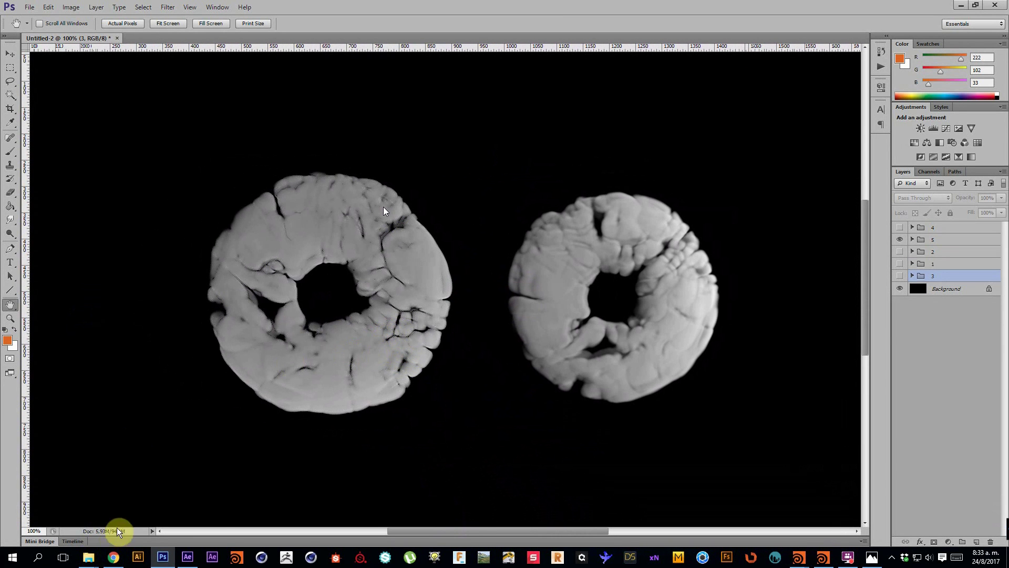
# Switch to After Effects and play a RAM preview of the shader1 composition from the first frame, and stop it
pyautogui.click(190, 558)
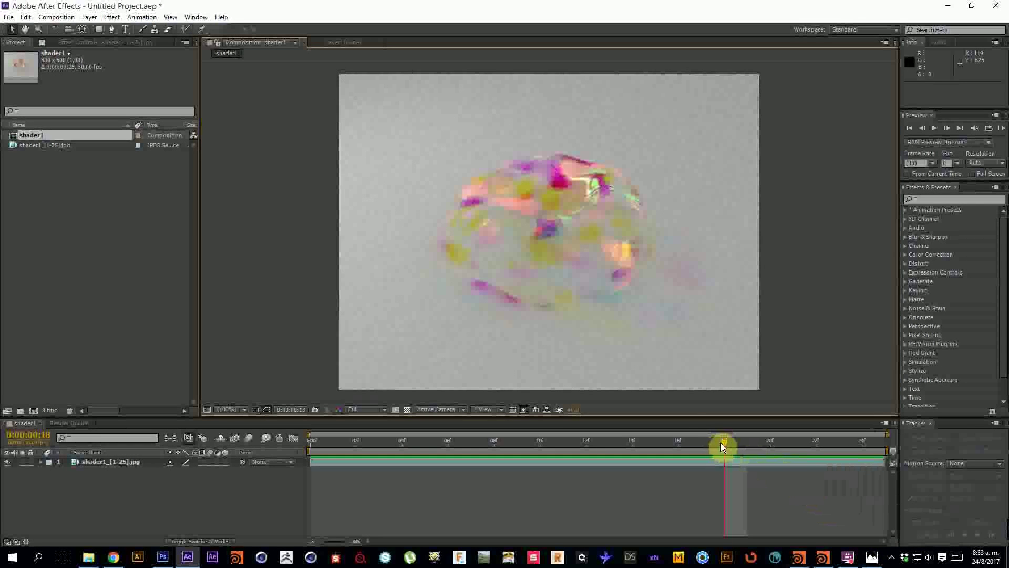
pyautogui.moveTo(723, 442); pyautogui.dragTo(255, 430)
pyautogui.press('KP_0')
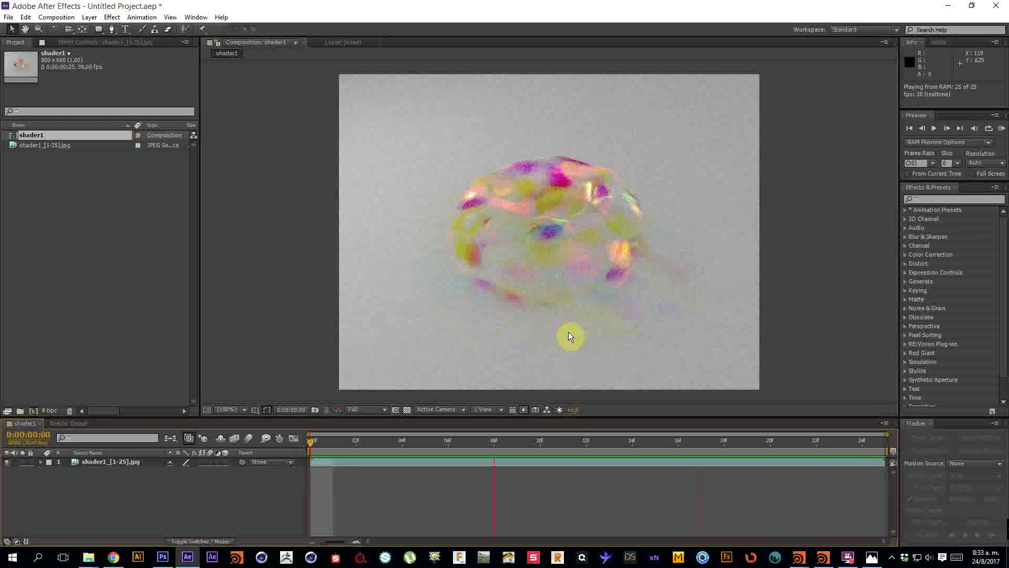
pyautogui.press('space')
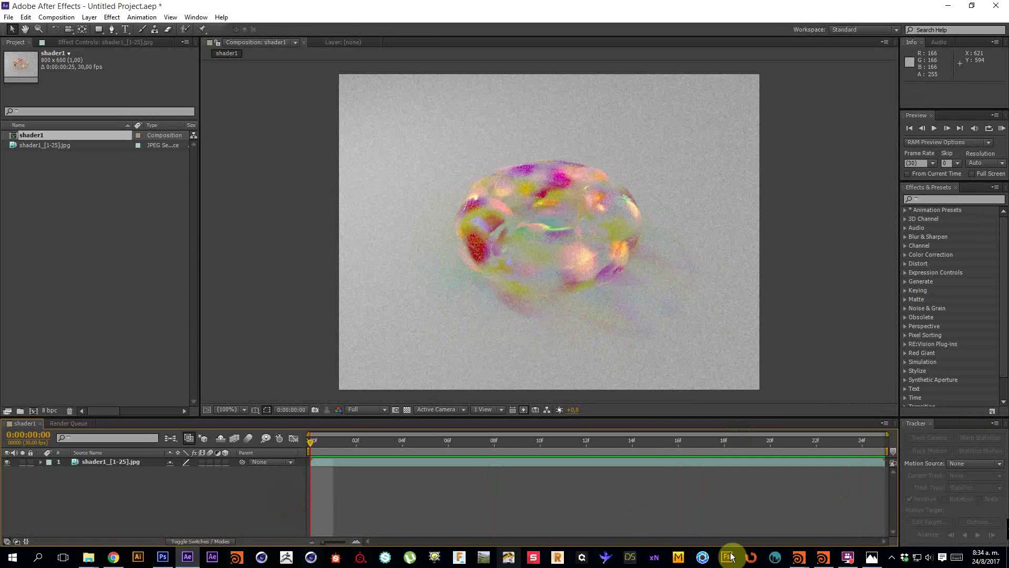
# Switch to the MPlay window and scrub through the mantra1 render sequence
pyautogui.click(820, 563)
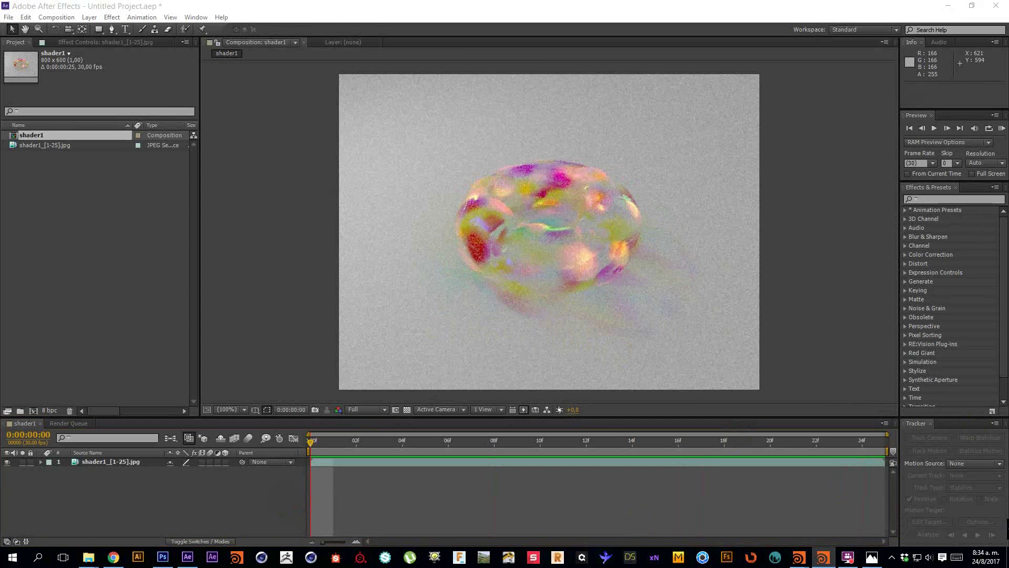
pyautogui.doubleClick(600, 57)
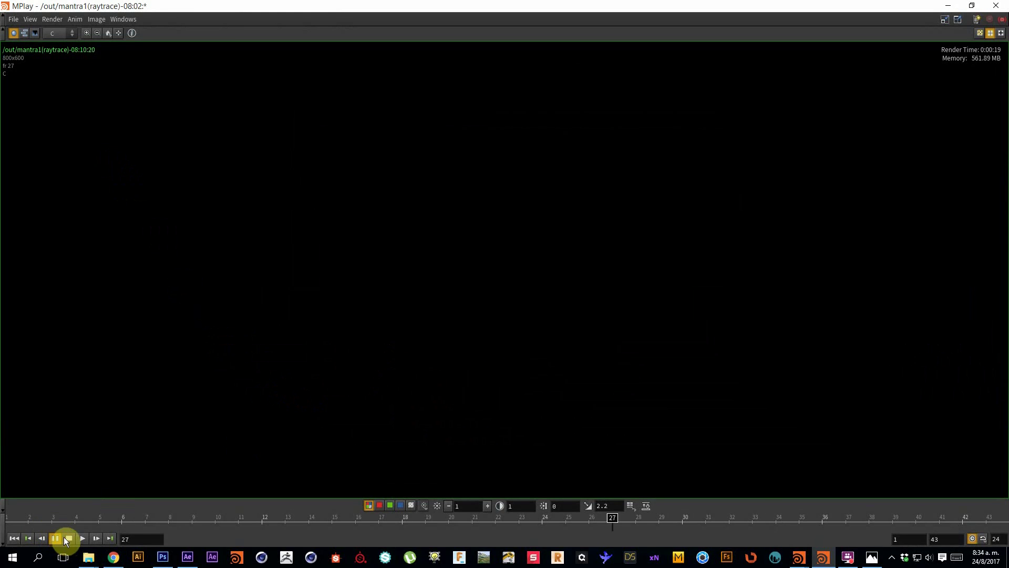
pyautogui.moveTo(123, 520); pyautogui.dragTo(542, 511)
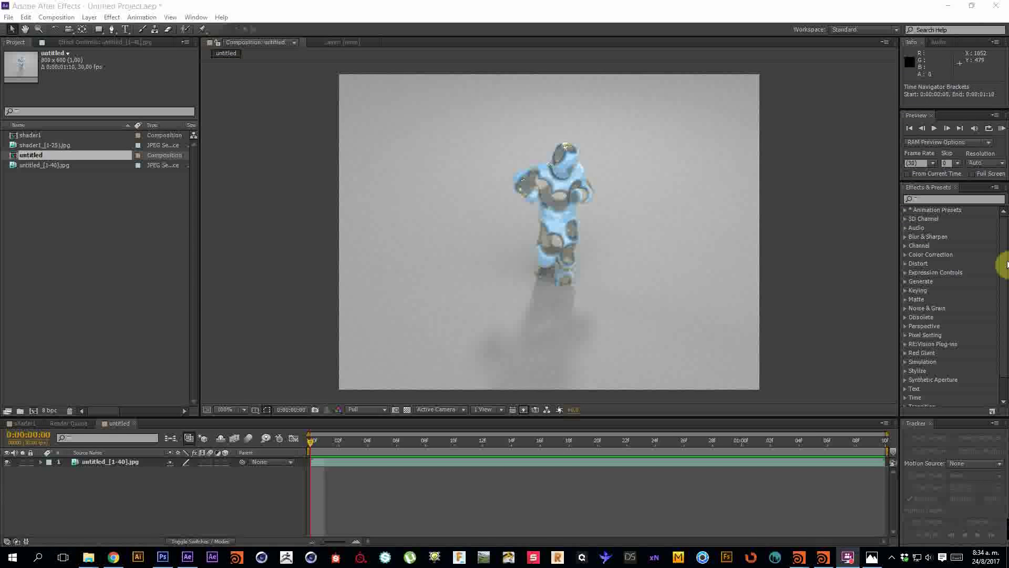
# Return to After Effects and play the preview of the untitled composition with the blue figure
pyautogui.click(860, 245)
pyautogui.press('space')
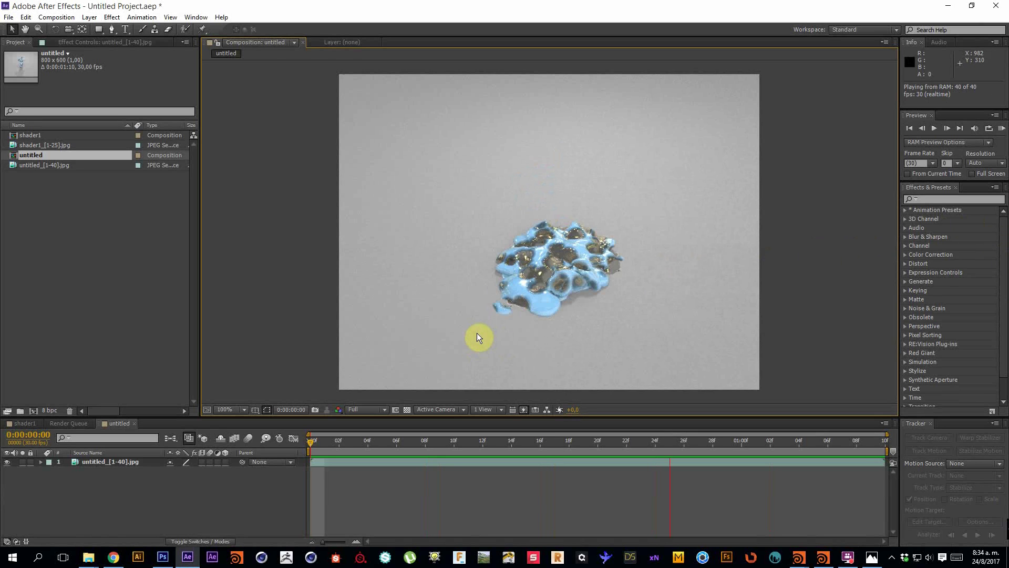
# Switch to the Photos window with Shaders_1-8.jpg and maximize it to view the eight shader variations
pyautogui.click(871, 558)
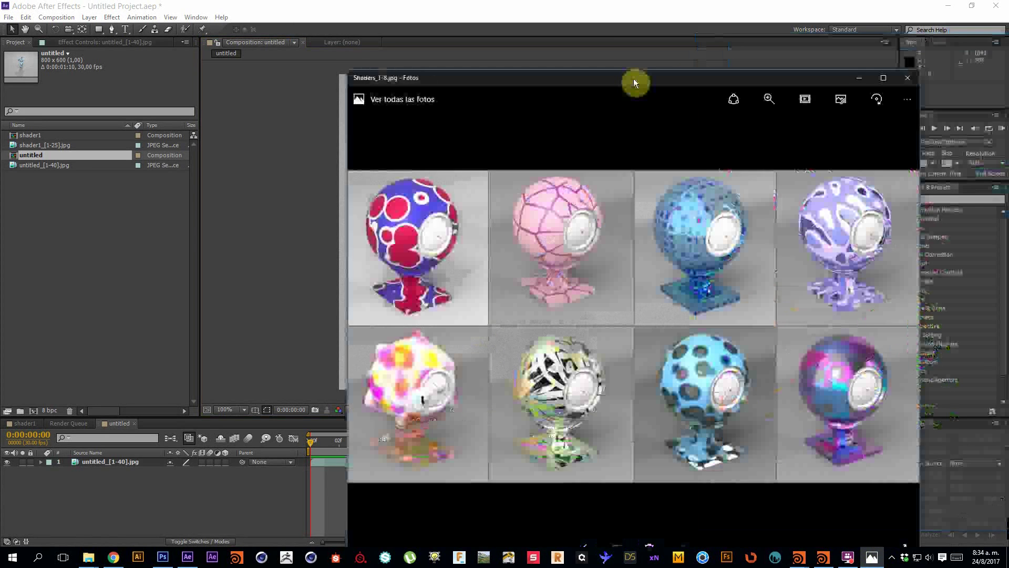
pyautogui.doubleClick(633, 78)
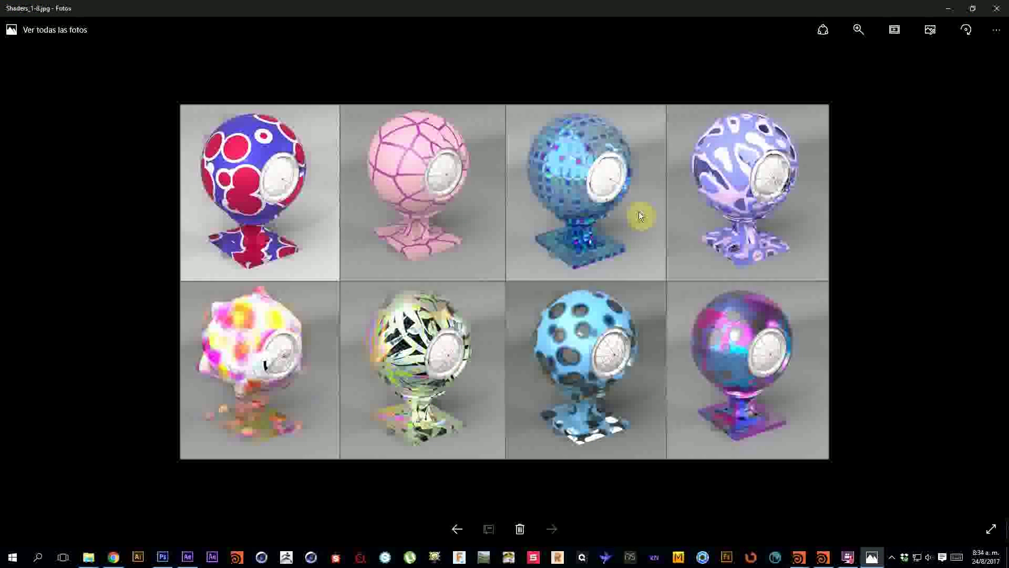
pyautogui.click(361, 251)
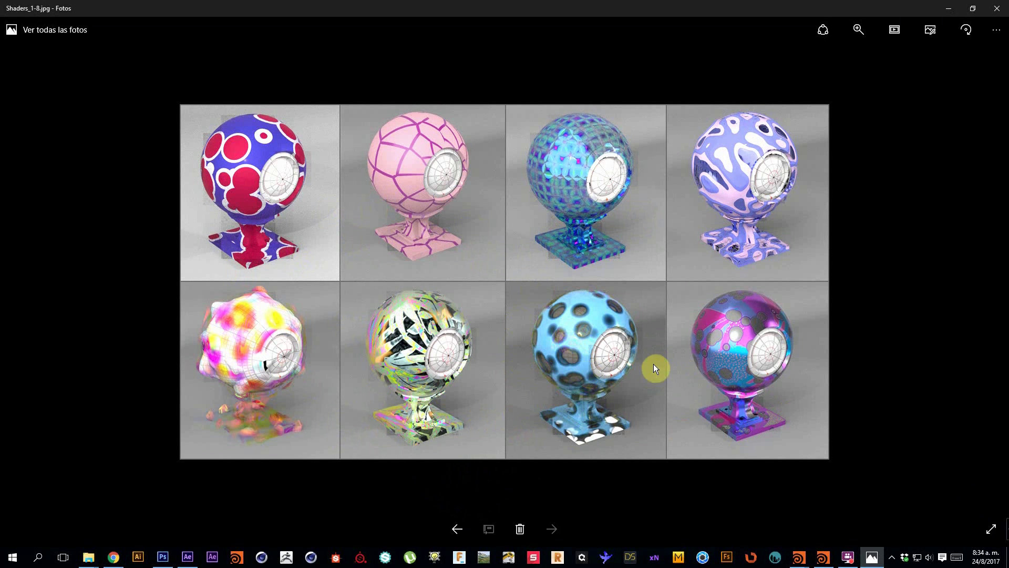
# Return to After Effects, replay the preview of the untitled composition with the blue figure, and stop it
pyautogui.hotkey('alt', 'Tab')
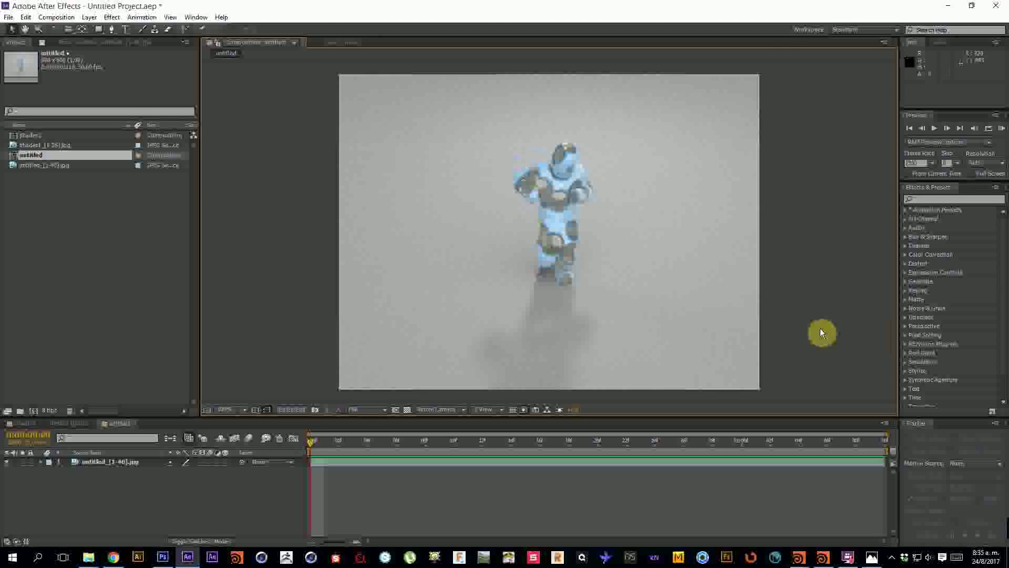
pyautogui.press('space')
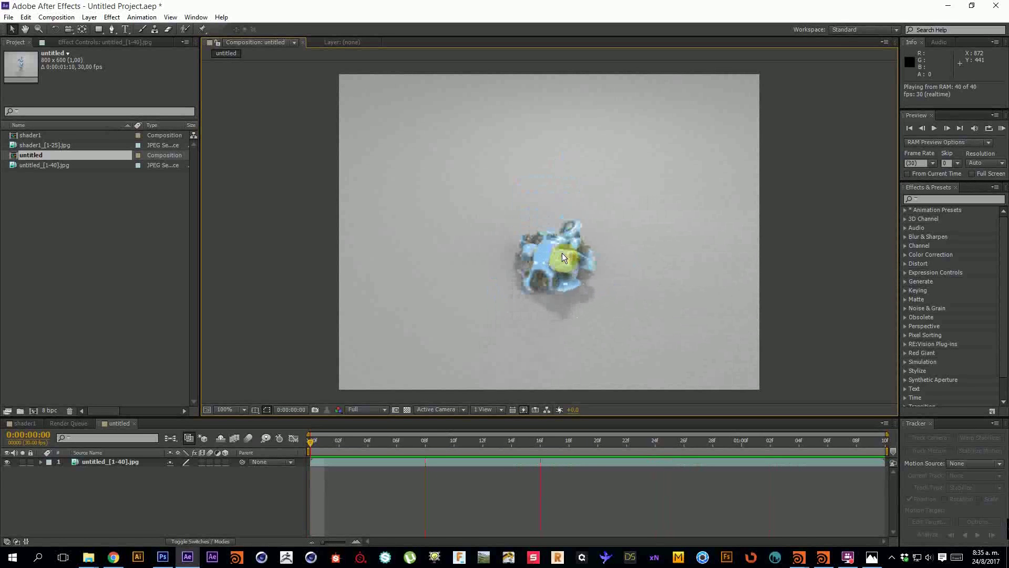
pyautogui.press('space')
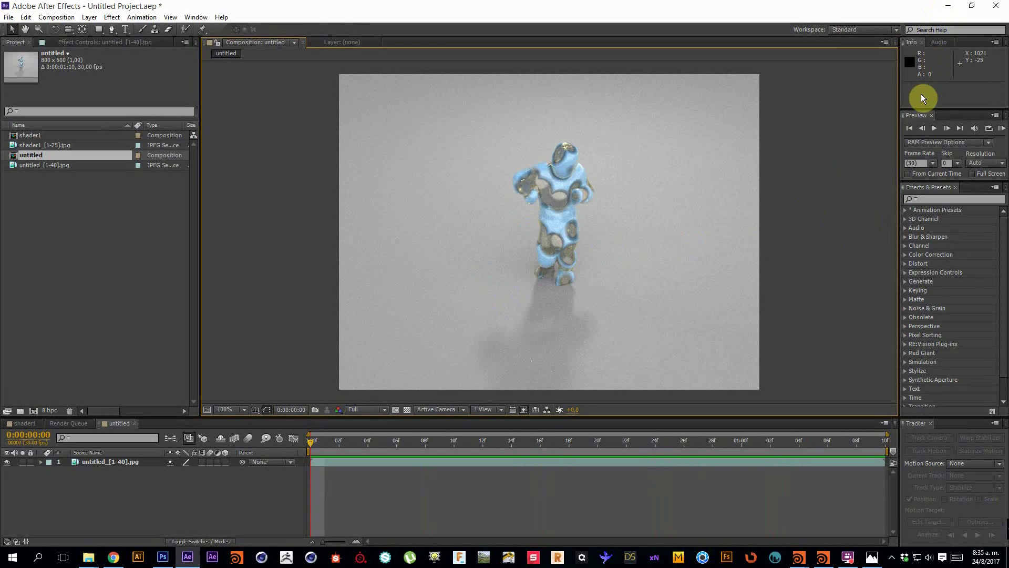
pyautogui.click(951, 7)
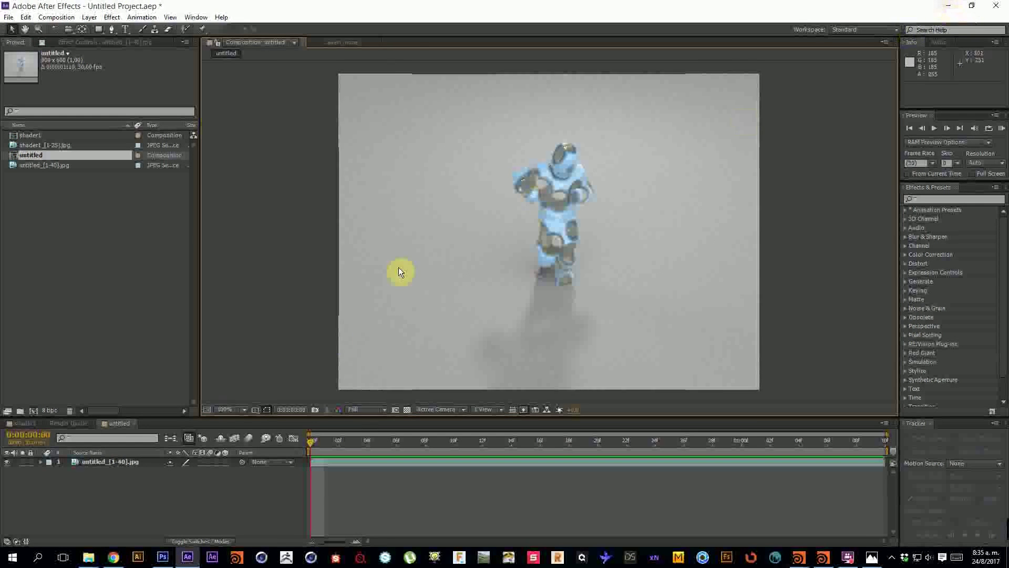
# Switch to the MPlay render window, close it, and inspect the ringed planet volume in Houdini from another angle
pyautogui.moveTo(167, 561)
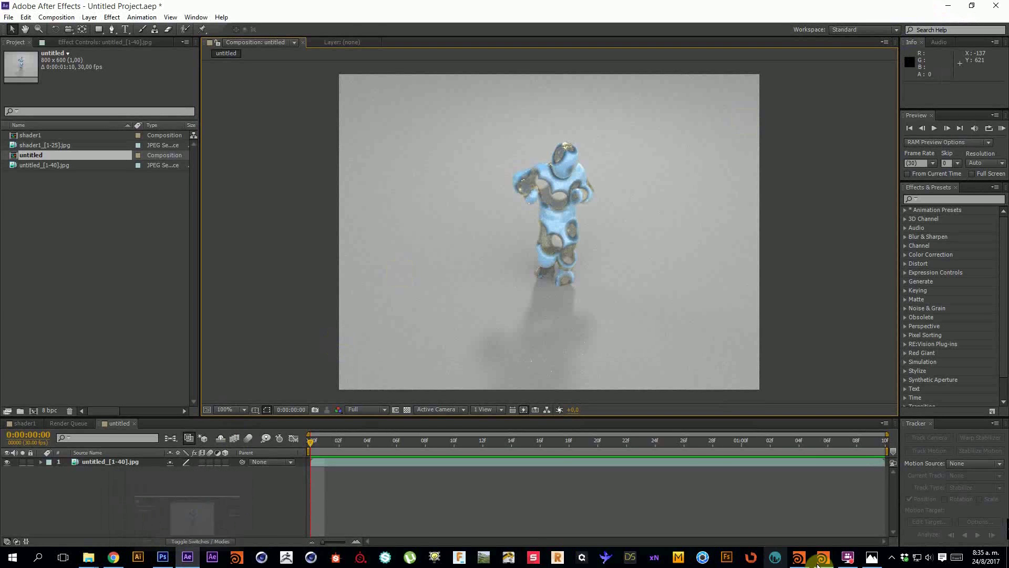
pyautogui.moveTo(847, 563)
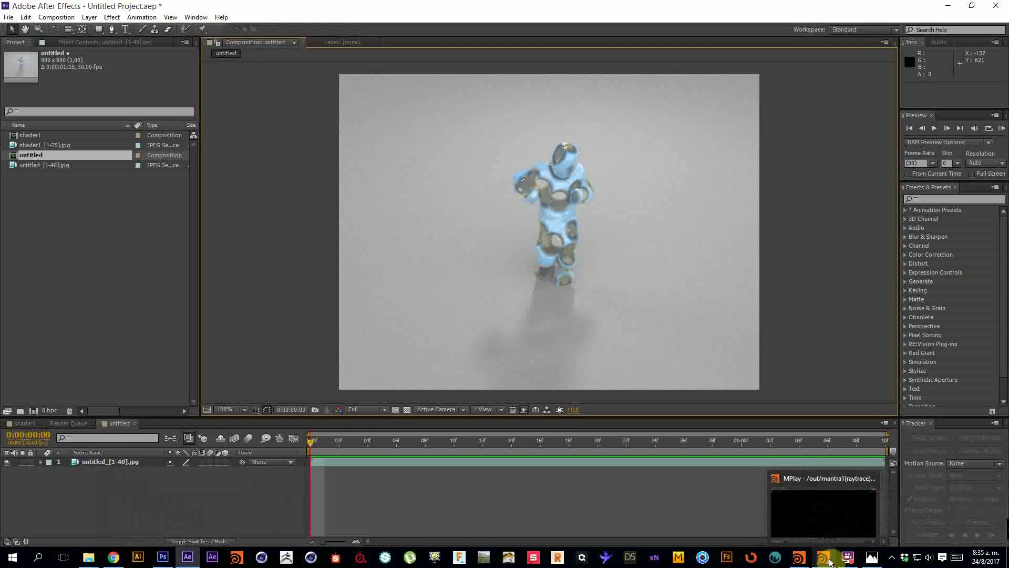
pyautogui.click(830, 561)
pyautogui.moveTo(798, 558)
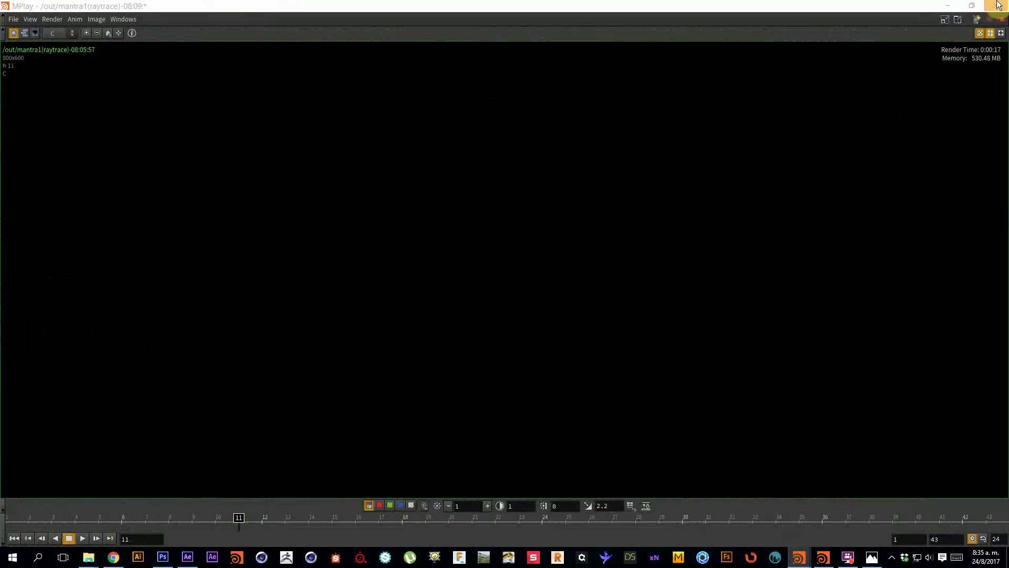
pyautogui.click(987, 12)
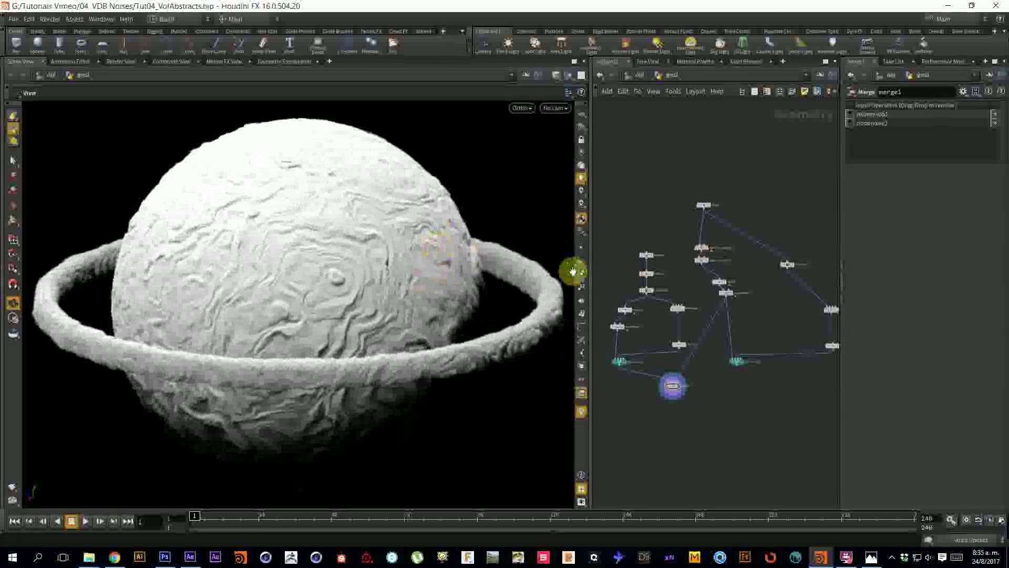
pyautogui.moveTo(450, 381); pyautogui.dragTo(292, 328)
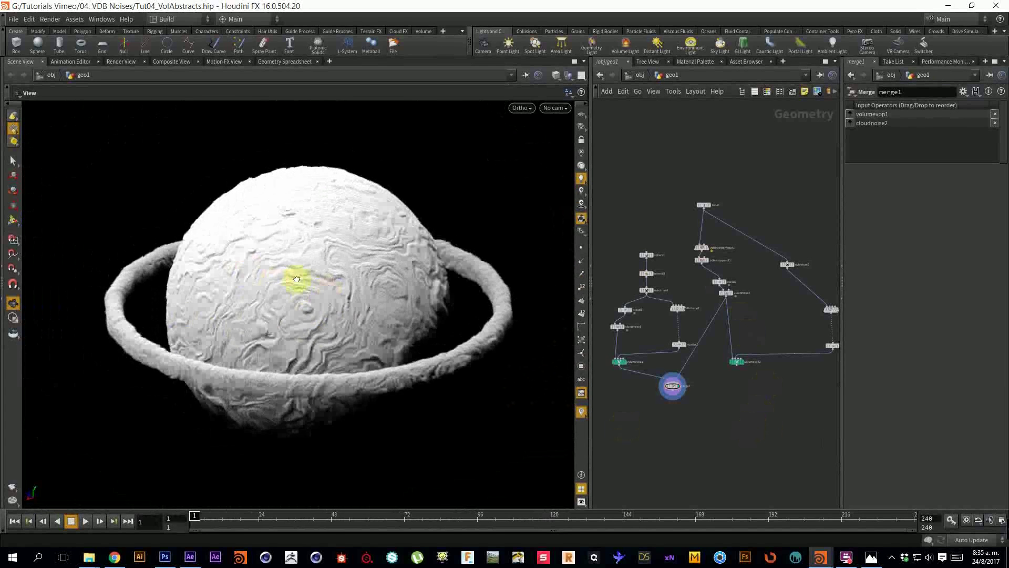